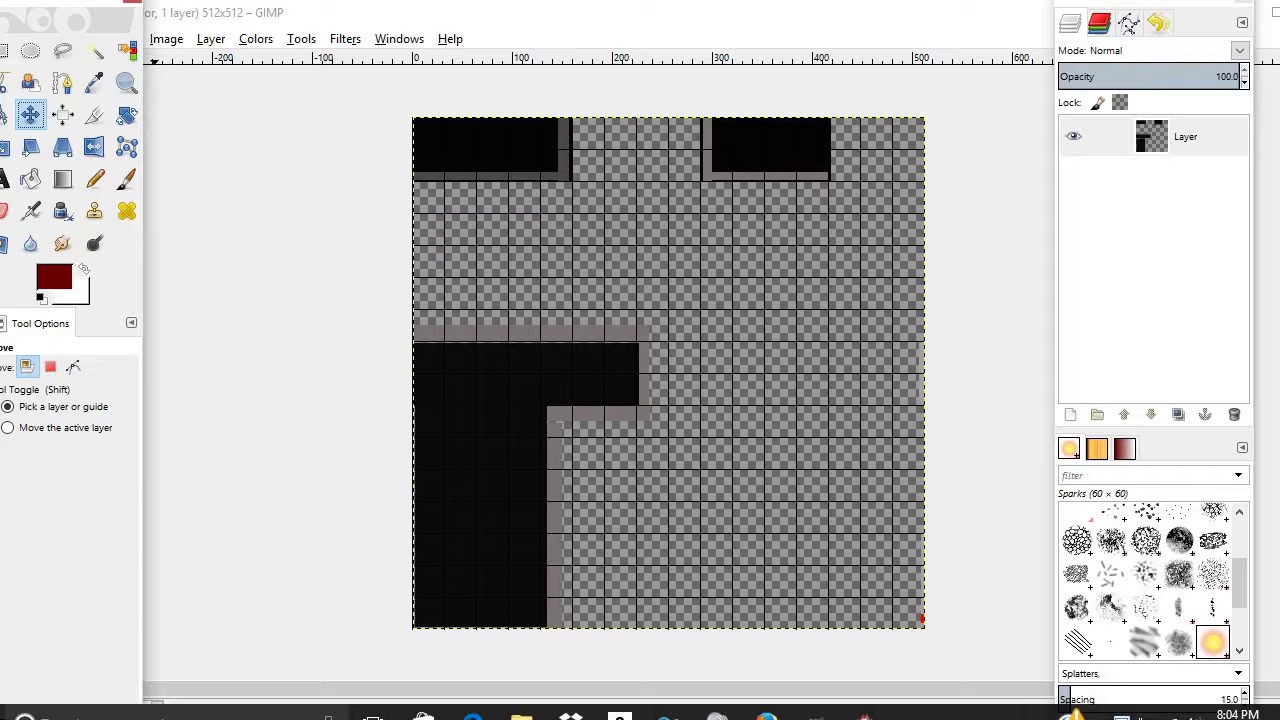
Move the toolbox fully into view and set the foreground colour to dark grey 272525
{"action": "left_click_drag", "start_coordinate": [72, 1], "coordinate": [128, 143]}
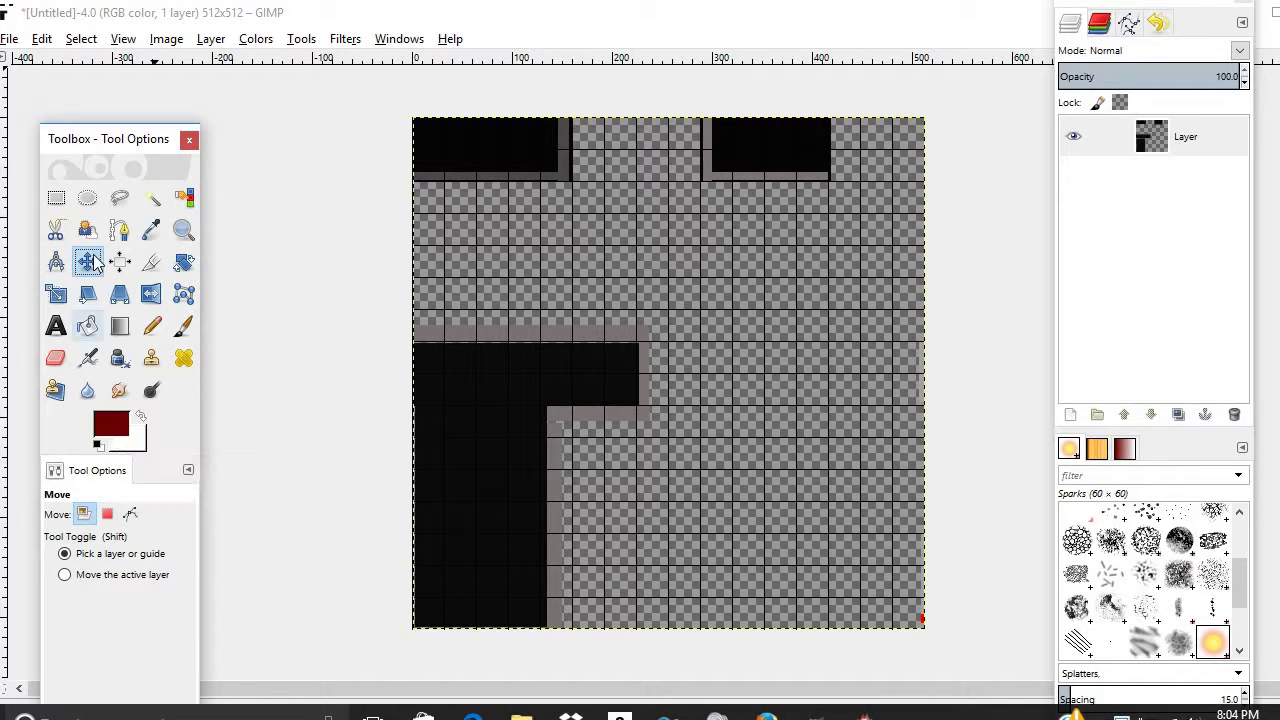
{"action": "left_click", "coordinate": [108, 428]}
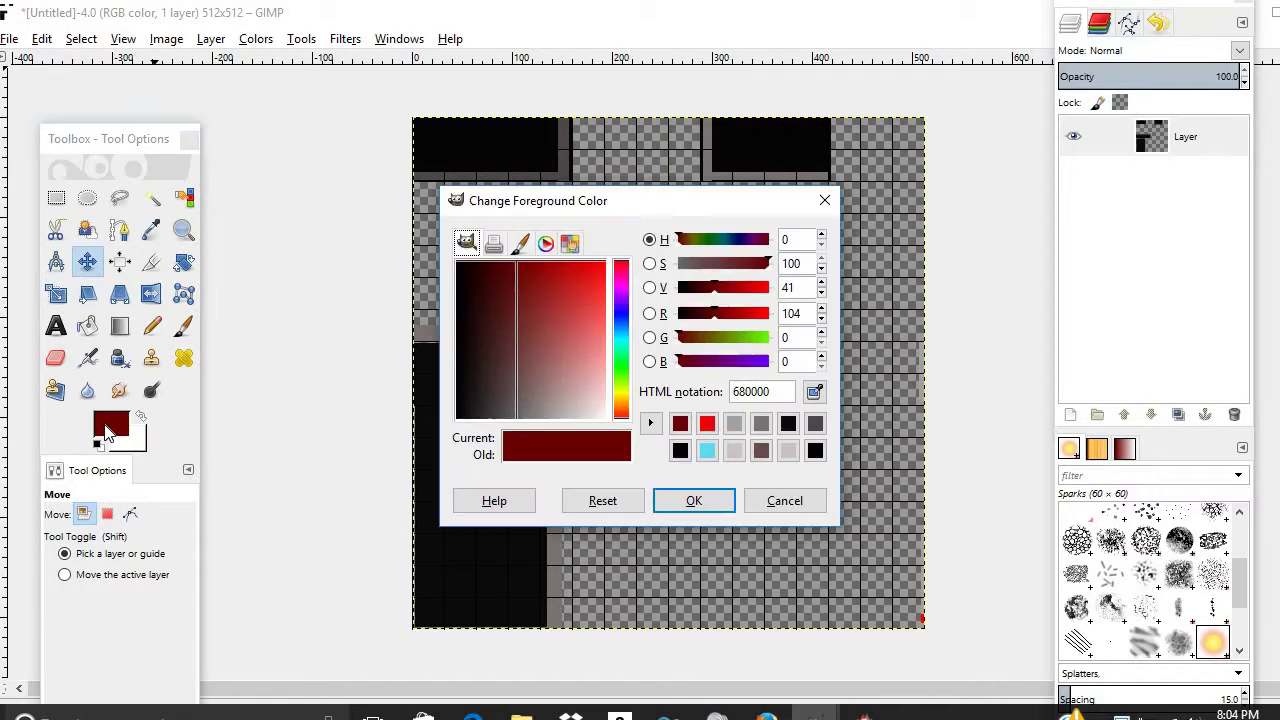
{"action": "left_click", "coordinate": [480, 411]}
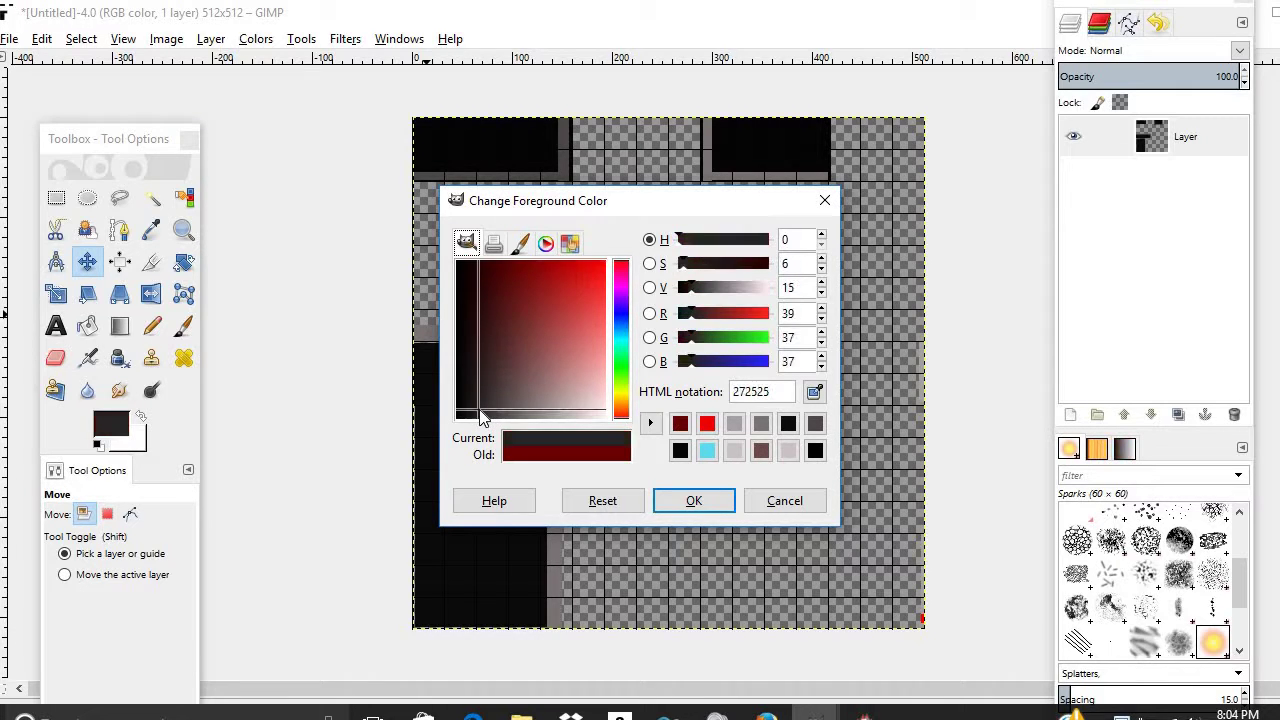
{"action": "left_click", "coordinate": [694, 500]}
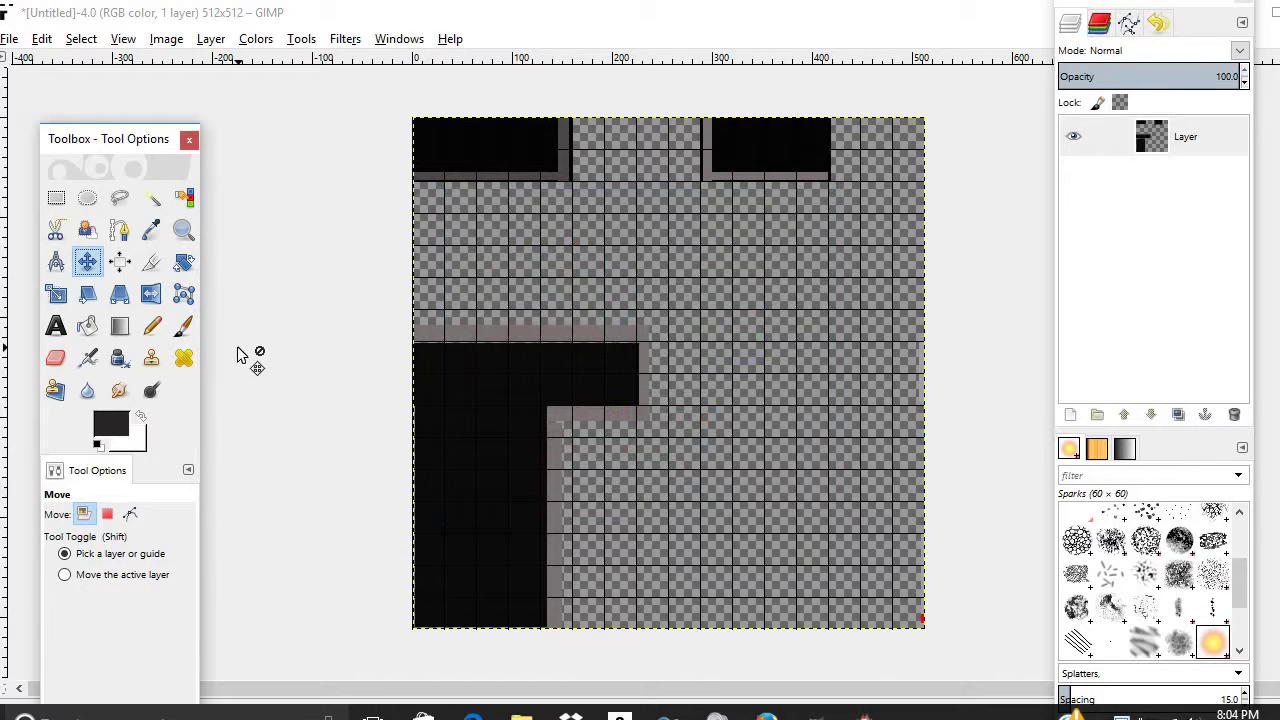
Select a rectangle about 6 by 3 grid cells in the canvas's lower-right corner and bucket-fill it with the dark grey foreground colour
{"action": "left_click", "coordinate": [55, 198]}
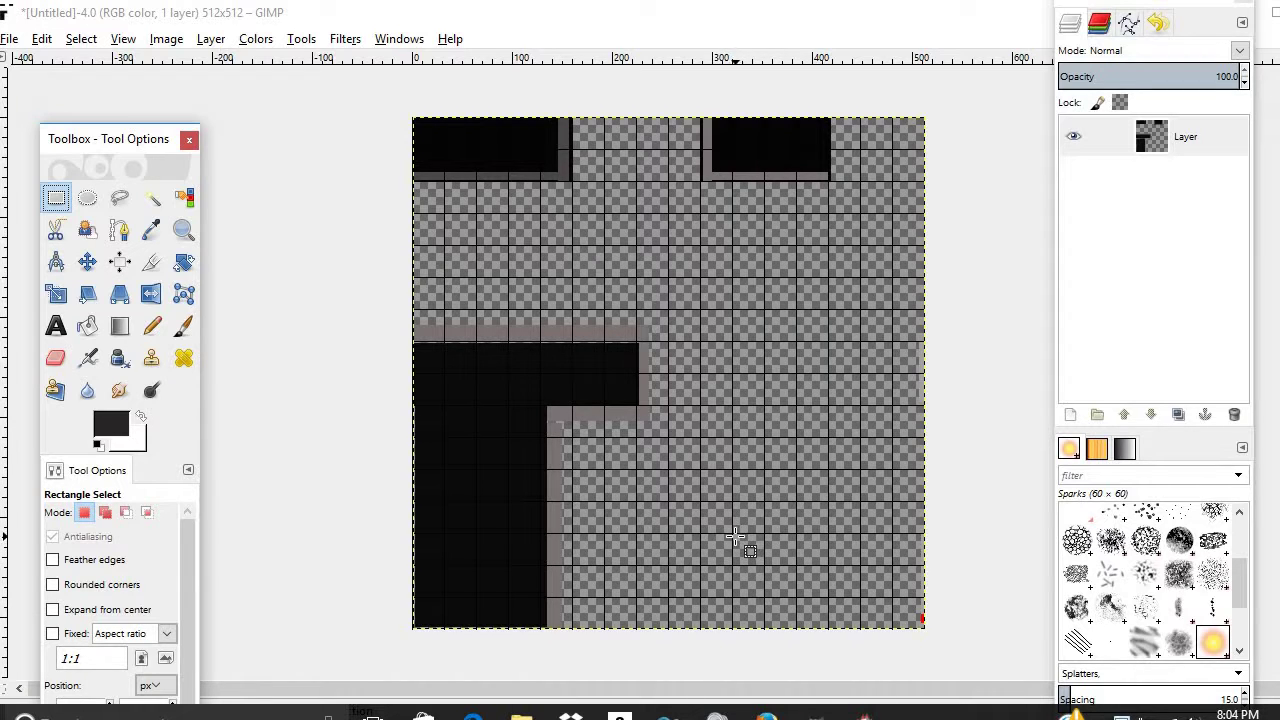
{"action": "left_click_drag", "start_coordinate": [735, 537], "coordinate": [923, 628]}
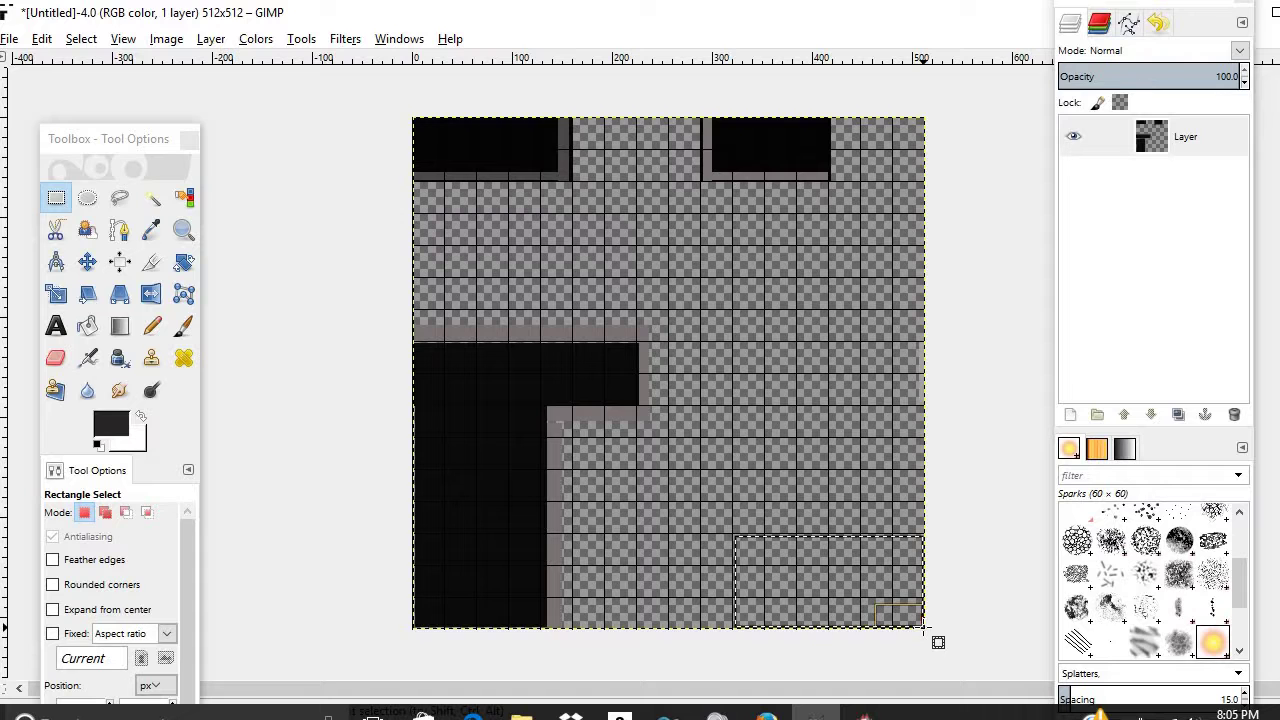
{"action": "left_click_drag", "start_coordinate": [765, 555], "coordinate": [760, 550]}
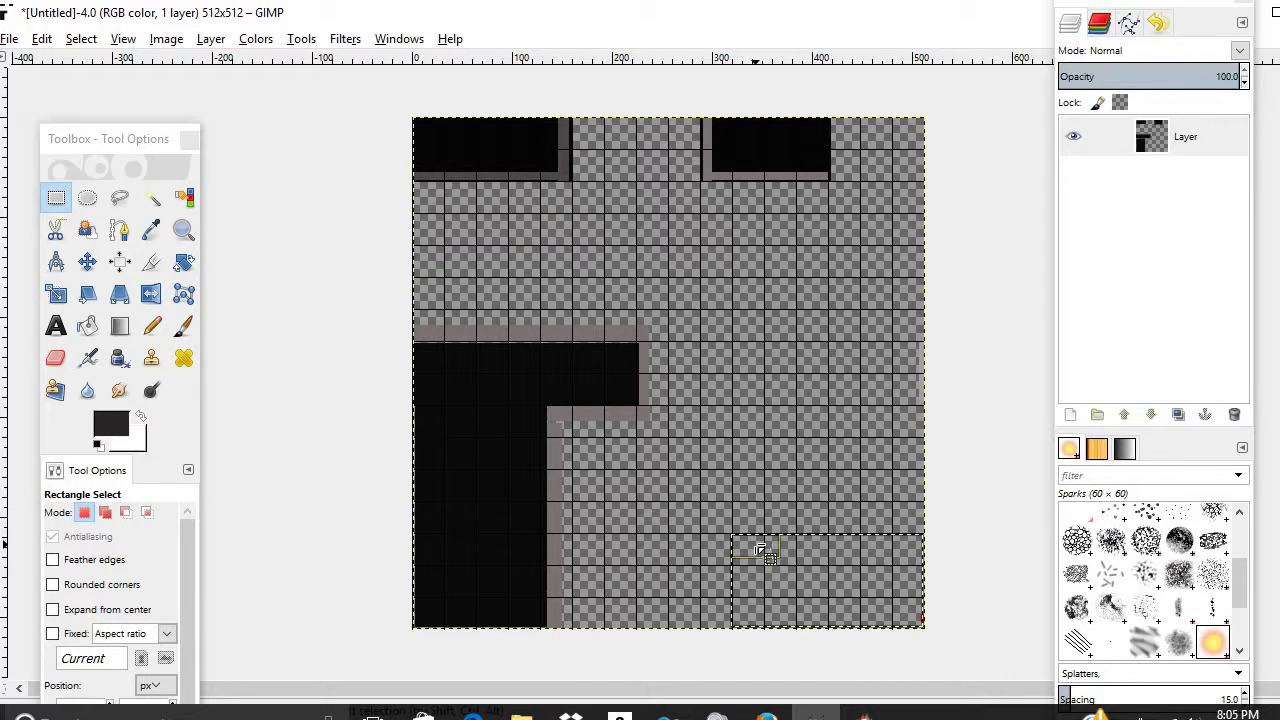
{"action": "left_click", "coordinate": [86, 330]}
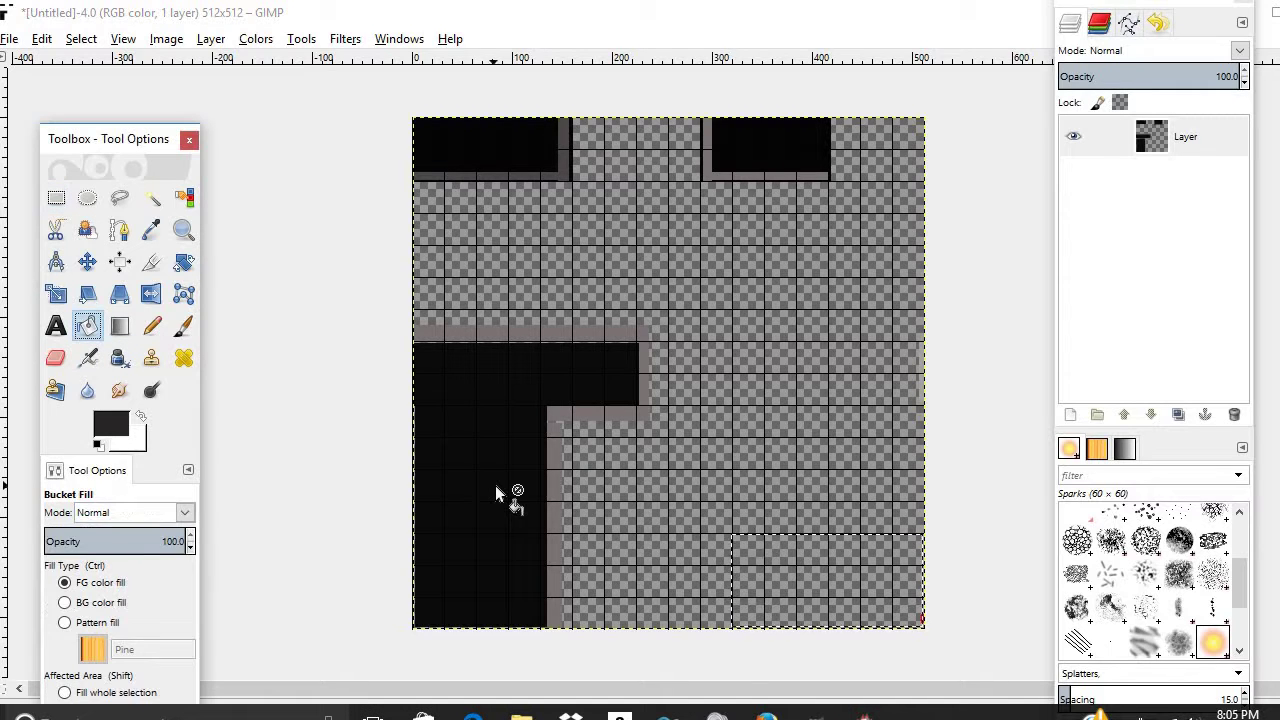
{"action": "left_click", "coordinate": [799, 560]}
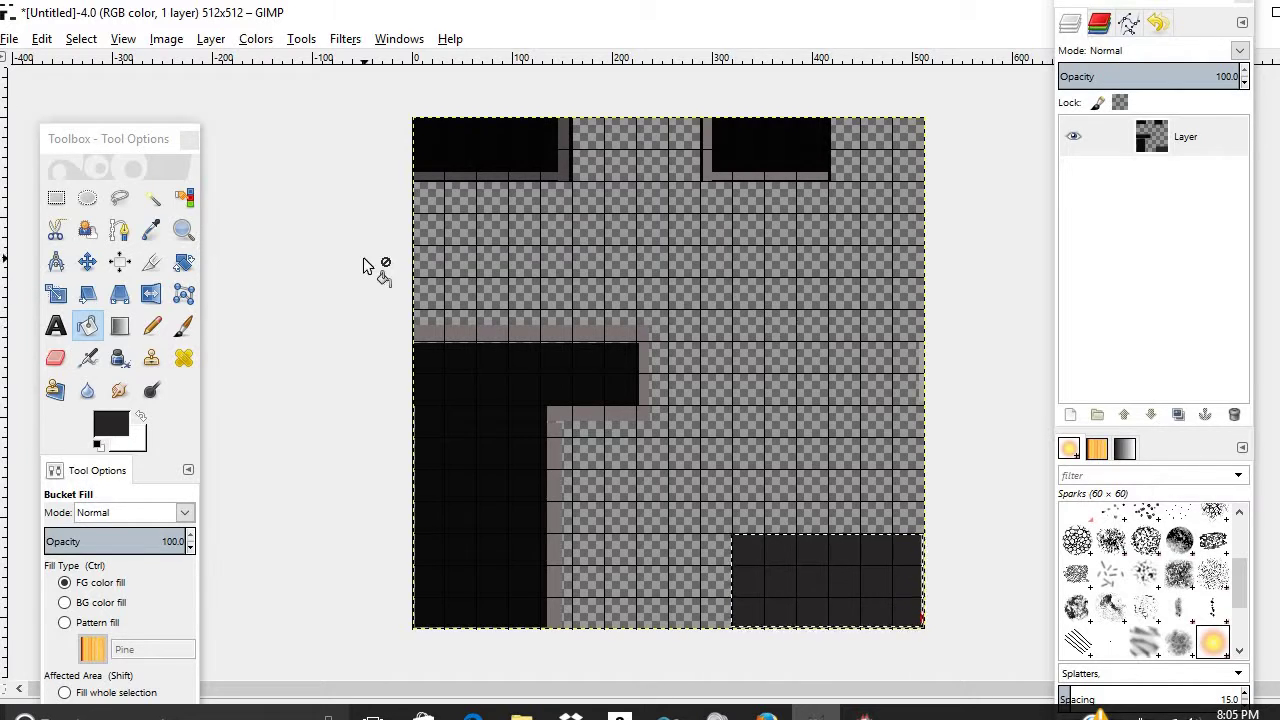
Select a rectangle about 5 by 3 grid cells midway along the canvas's right edge and bucket-fill it with the dark grey
{"action": "left_click", "coordinate": [57, 199]}
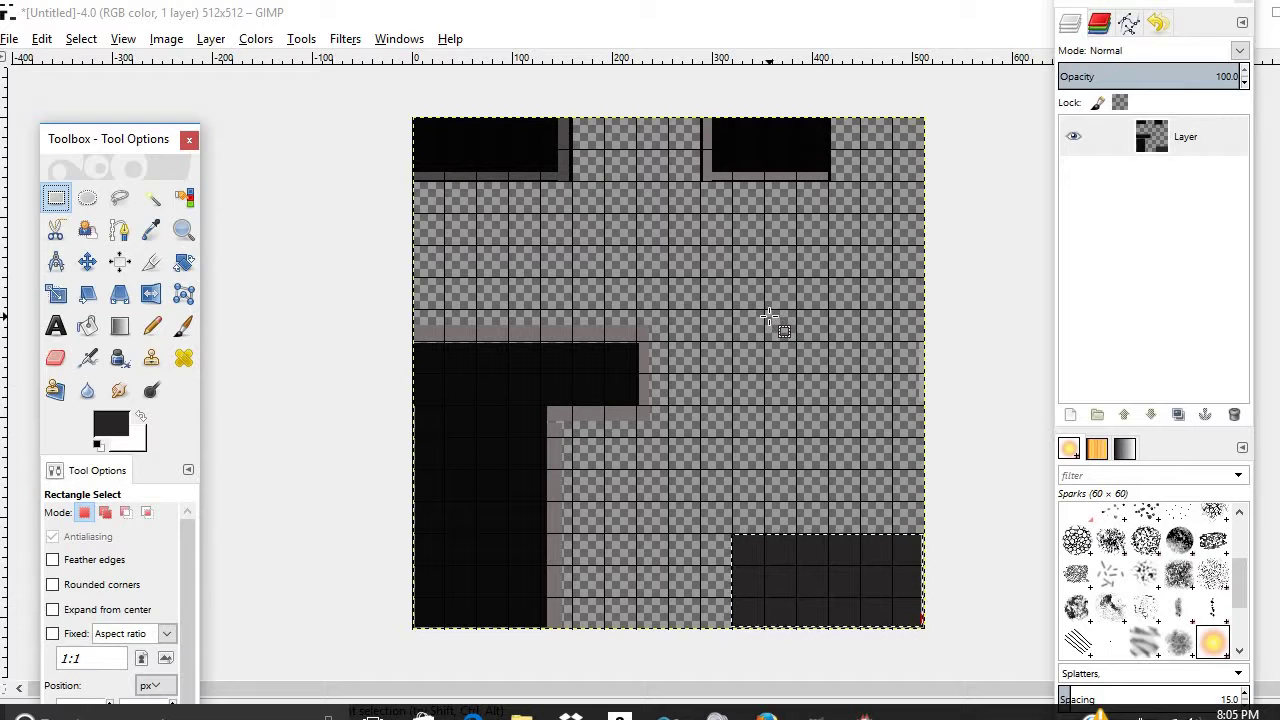
{"action": "left_click_drag", "start_coordinate": [768, 318], "coordinate": [924, 402]}
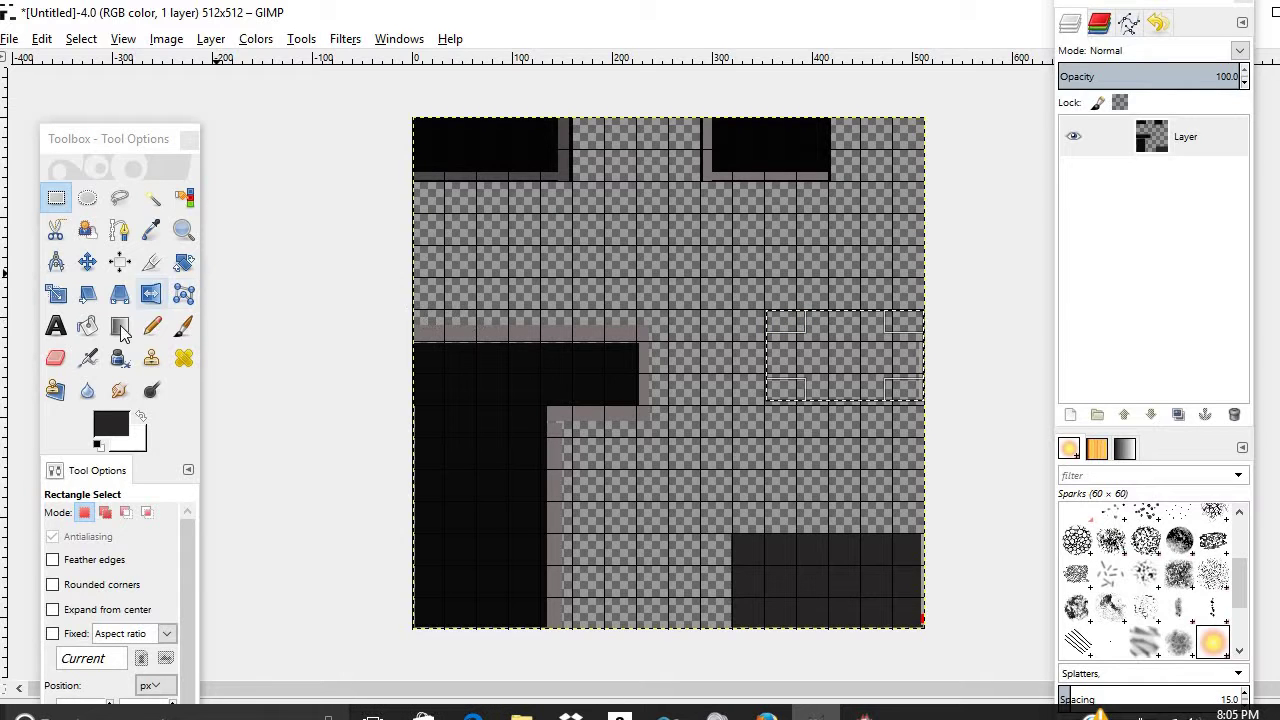
{"action": "left_click", "coordinate": [88, 327]}
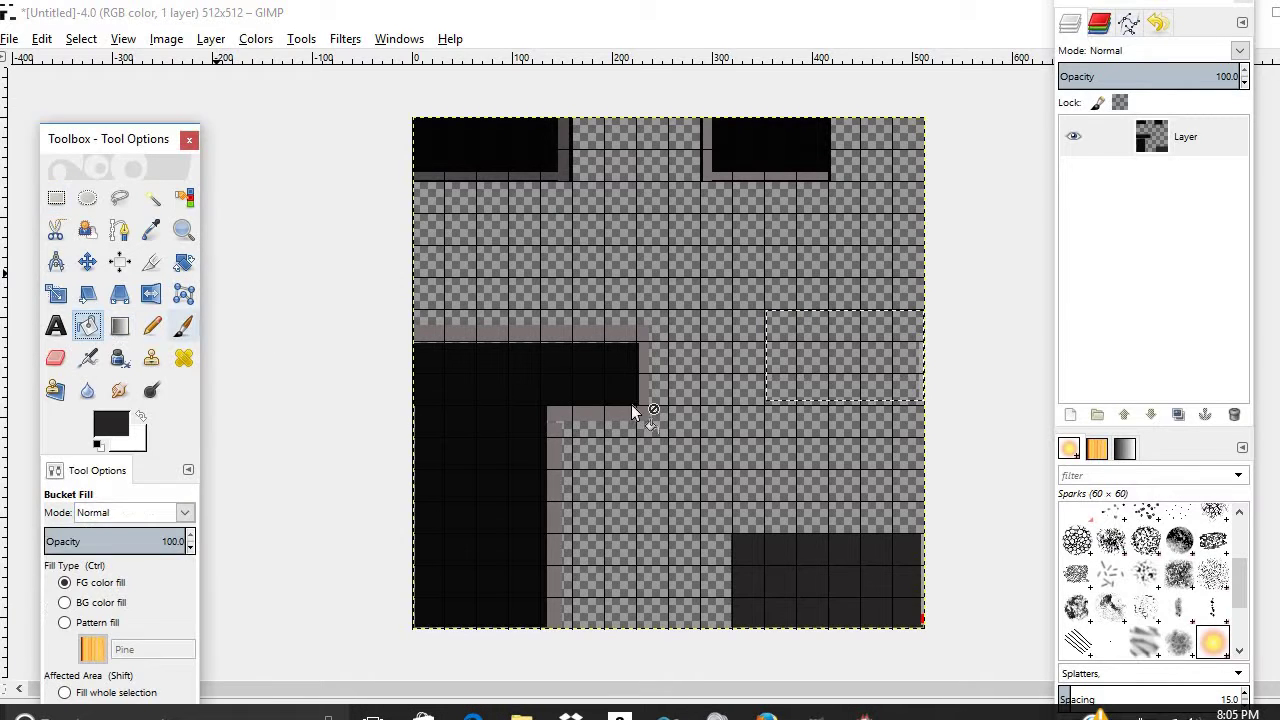
{"action": "left_click", "coordinate": [794, 368]}
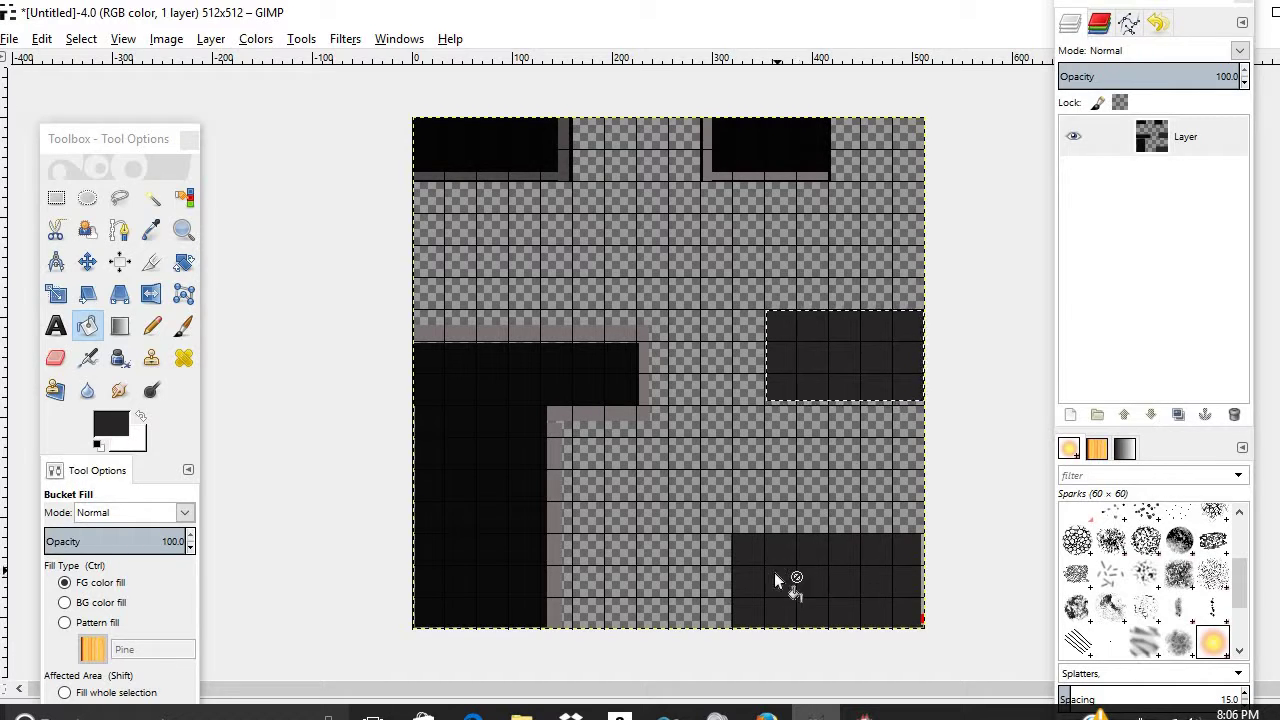
Add a new 512 × 512 px layer with transparency fill above the existing layer
{"action": "right_click", "coordinate": [1192, 149]}
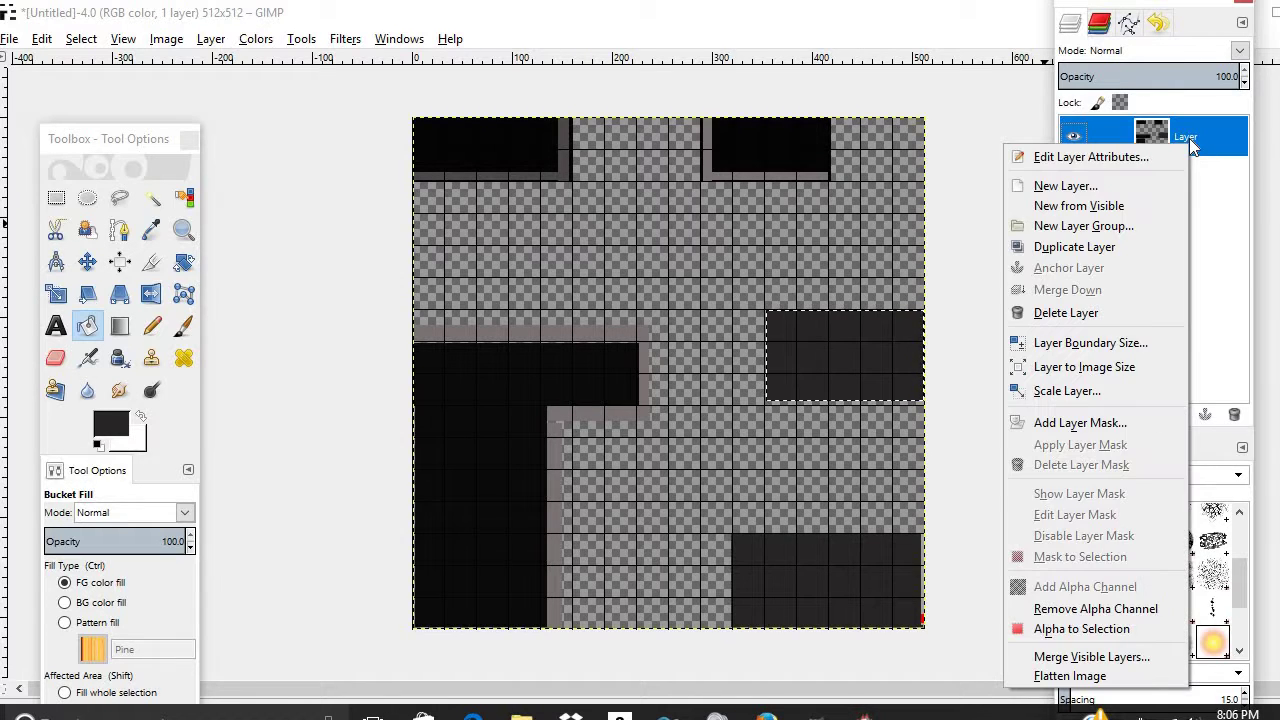
{"action": "left_click", "coordinate": [1136, 185]}
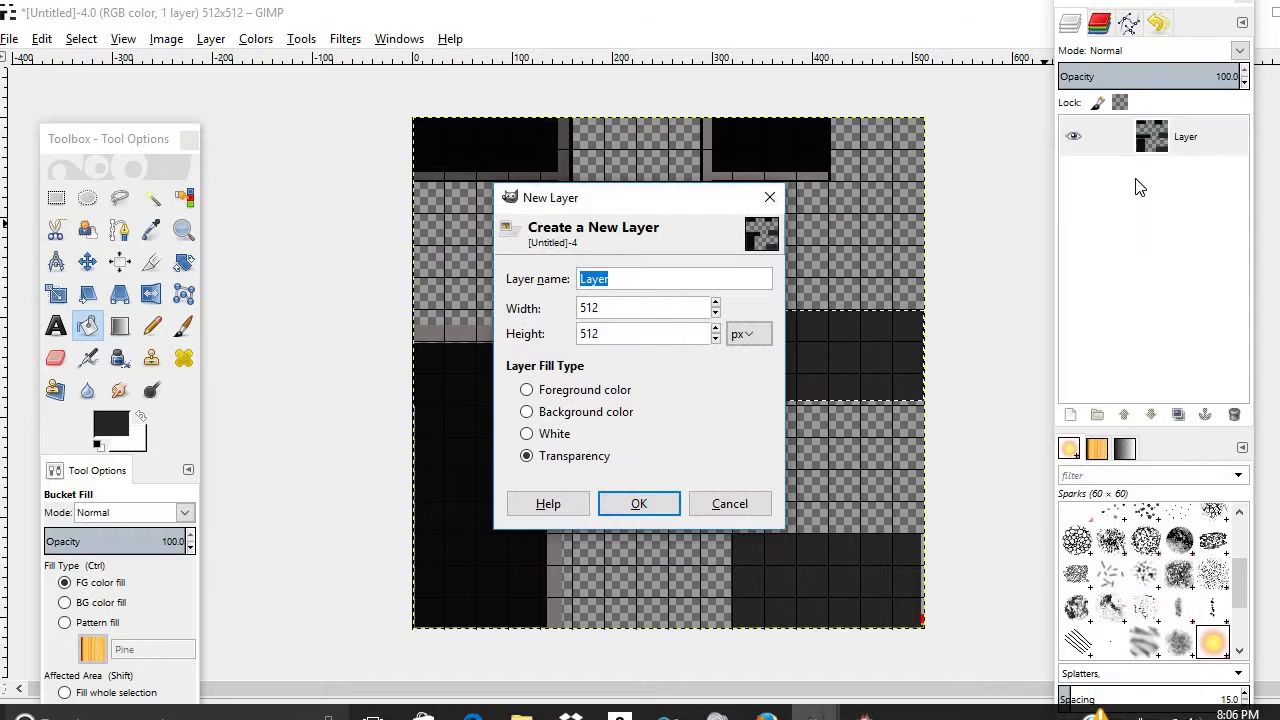
{"action": "left_click", "coordinate": [656, 501]}
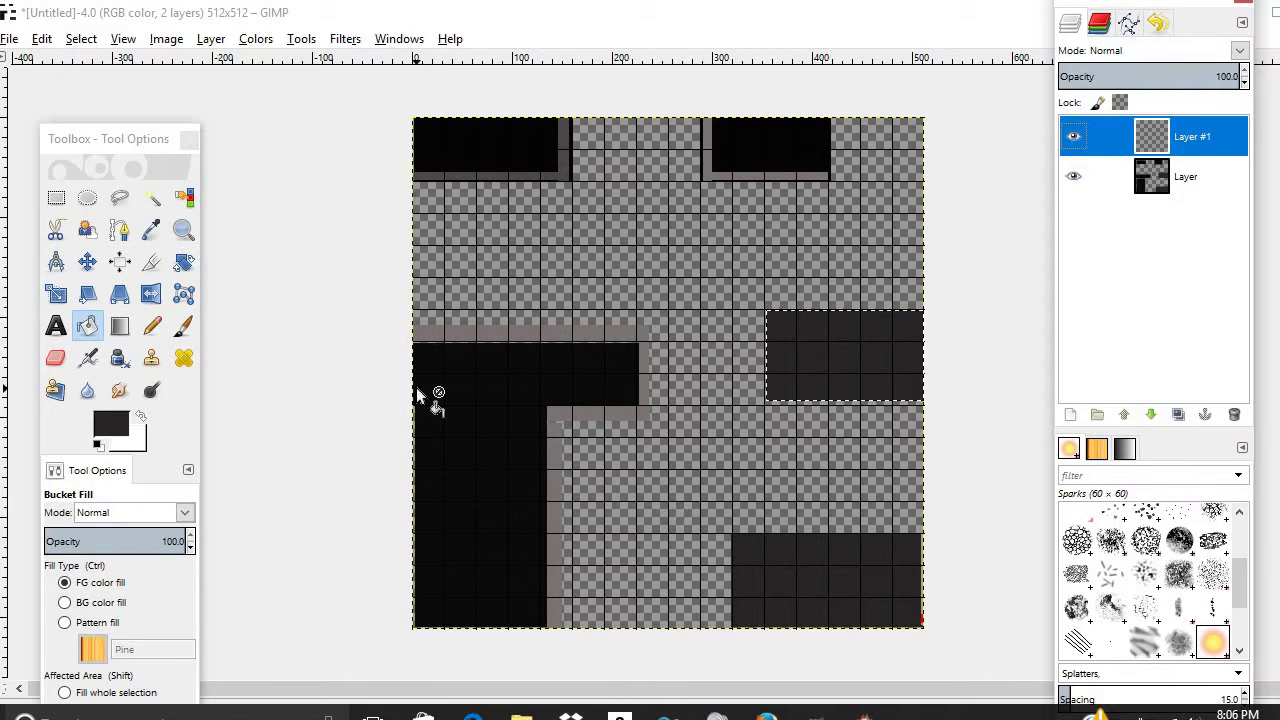
Choose the Airbrush tool and set the foreground colour to dark red 680000
{"action": "left_click", "coordinate": [94, 358]}
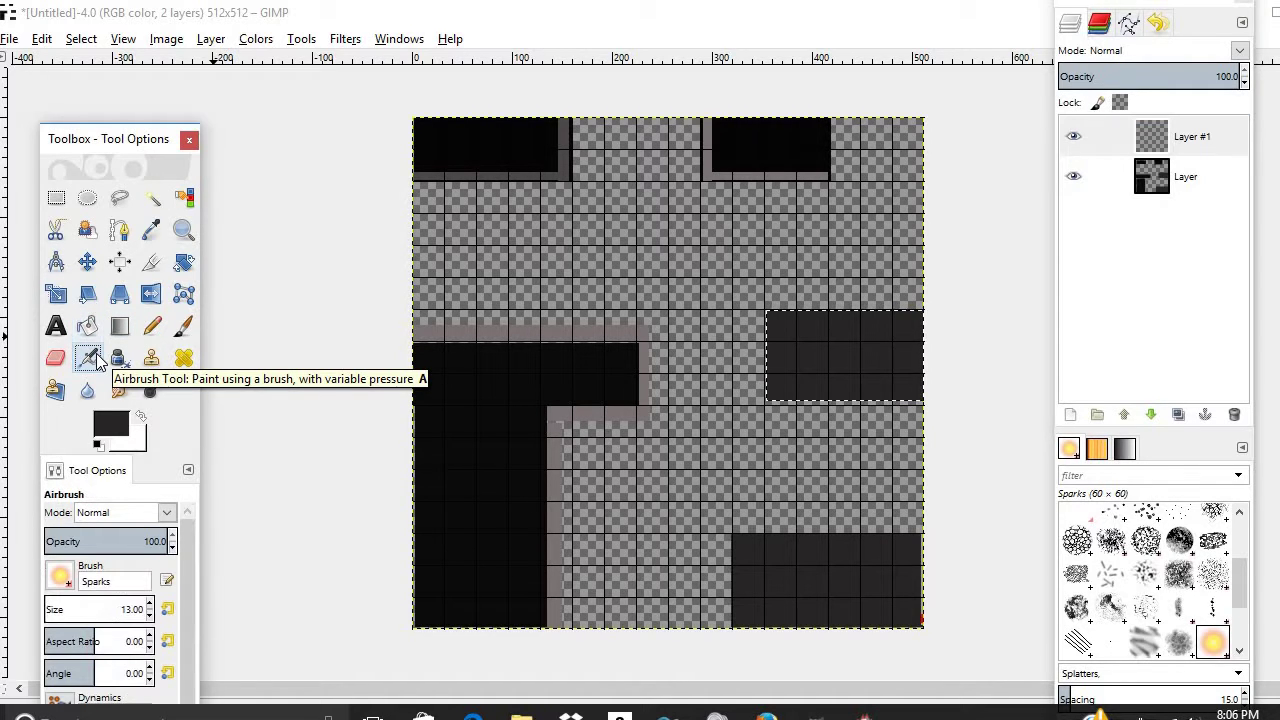
{"action": "left_click", "coordinate": [105, 428]}
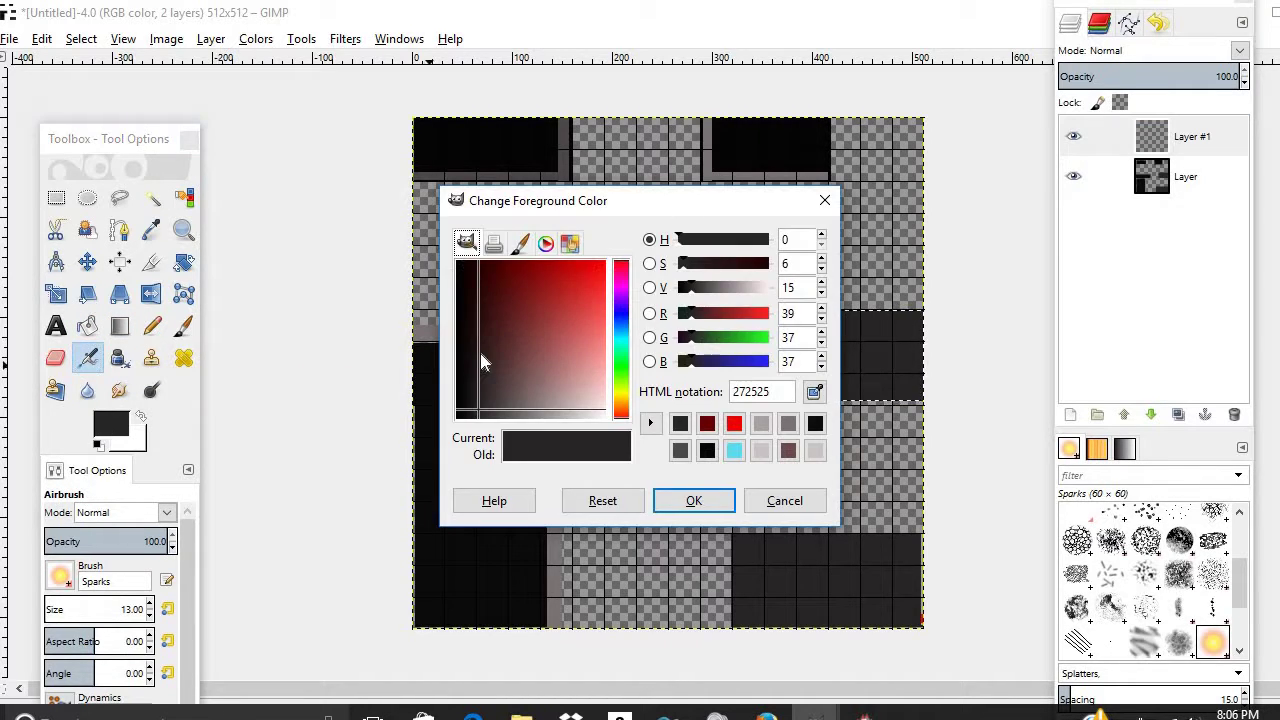
{"action": "left_click", "coordinate": [708, 424]}
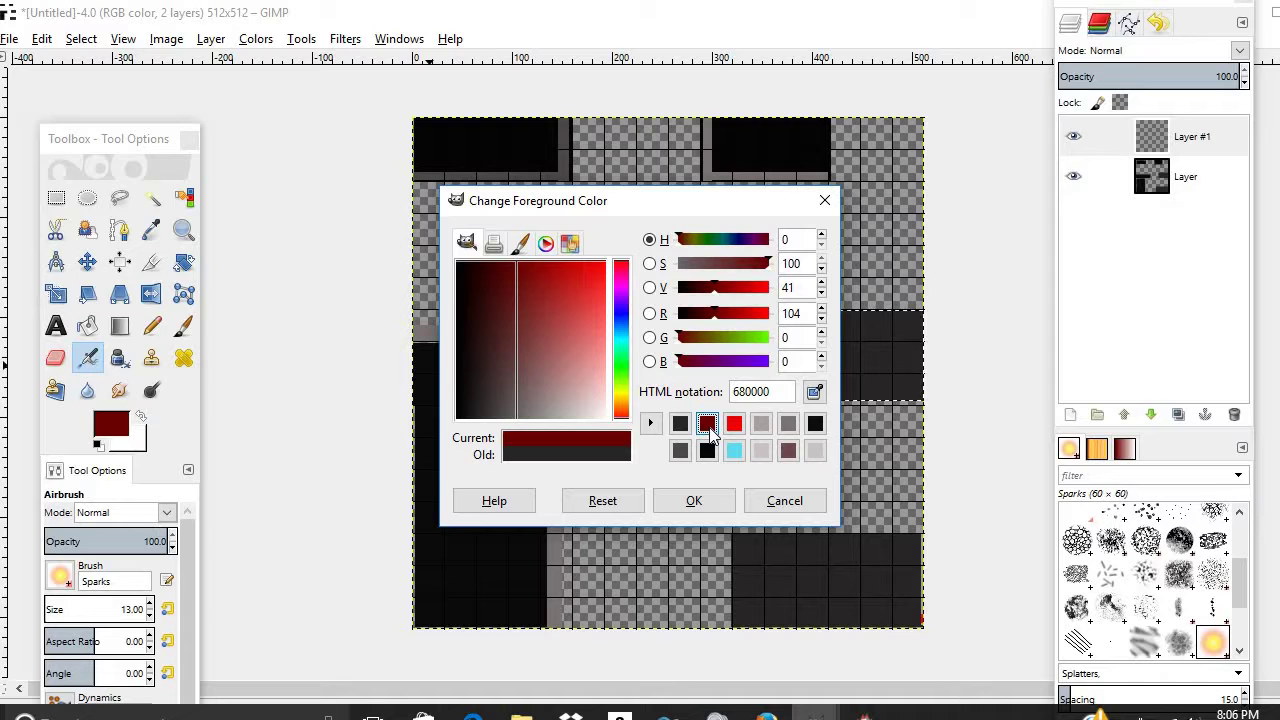
{"action": "left_click", "coordinate": [693, 501]}
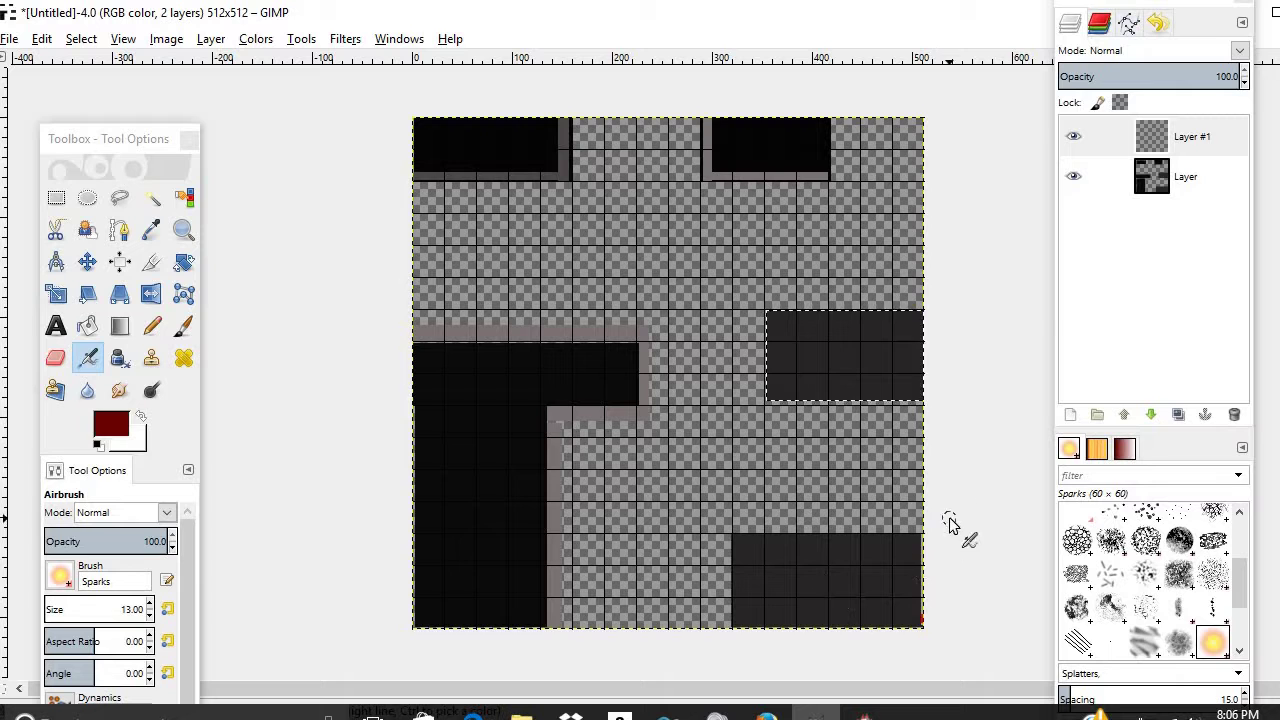
Make the new transparent layer active and clear the rectangular selection on the canvas
{"action": "left_click", "coordinate": [1175, 147]}
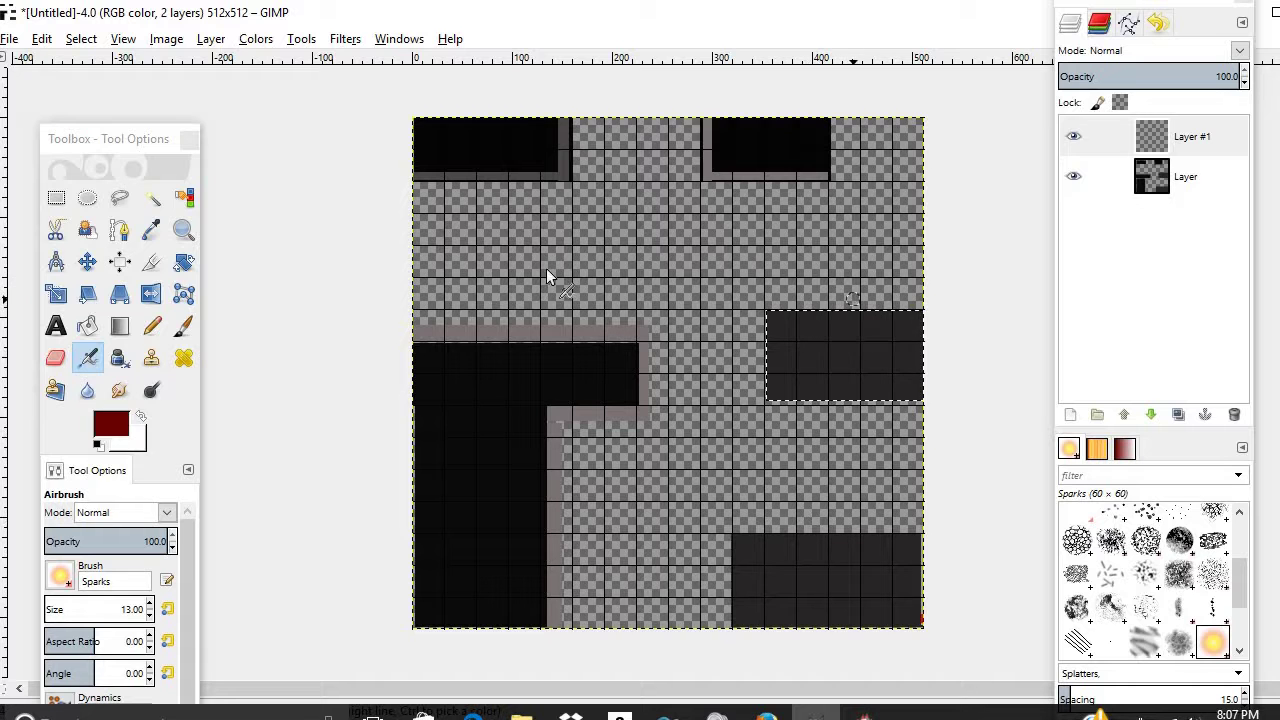
{"action": "left_click", "coordinate": [55, 199]}
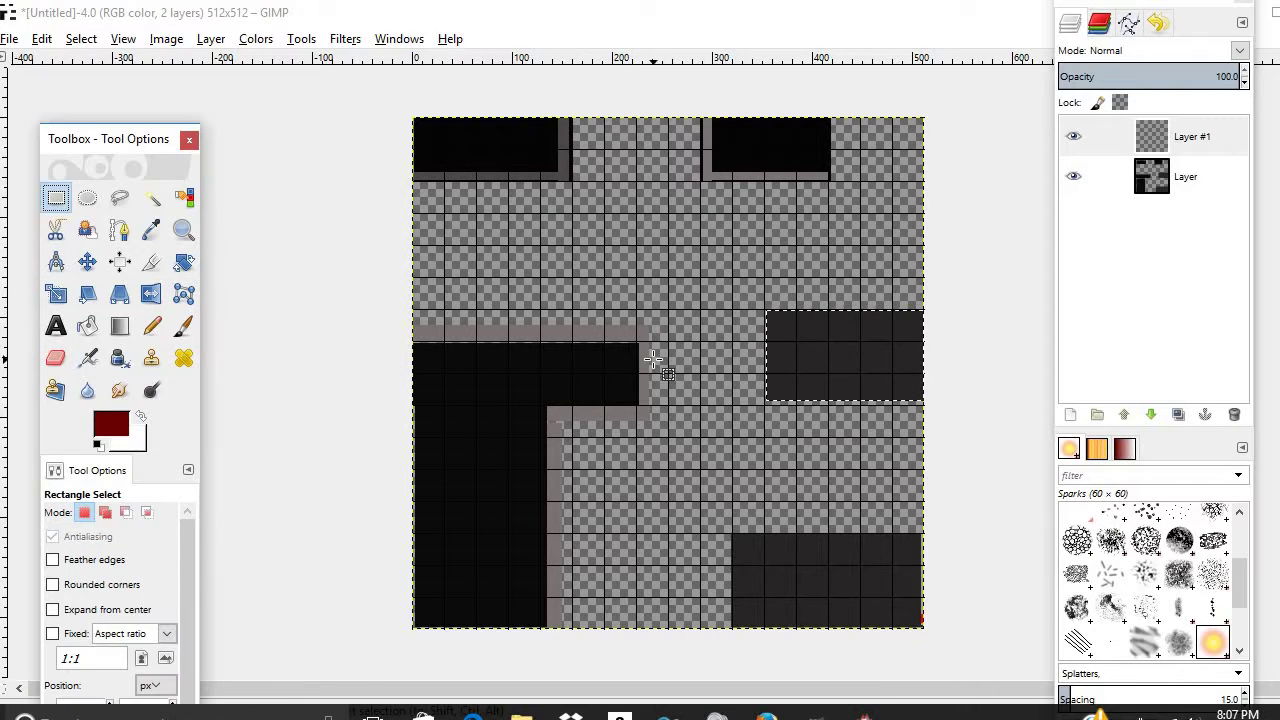
{"action": "left_click", "coordinate": [739, 360]}
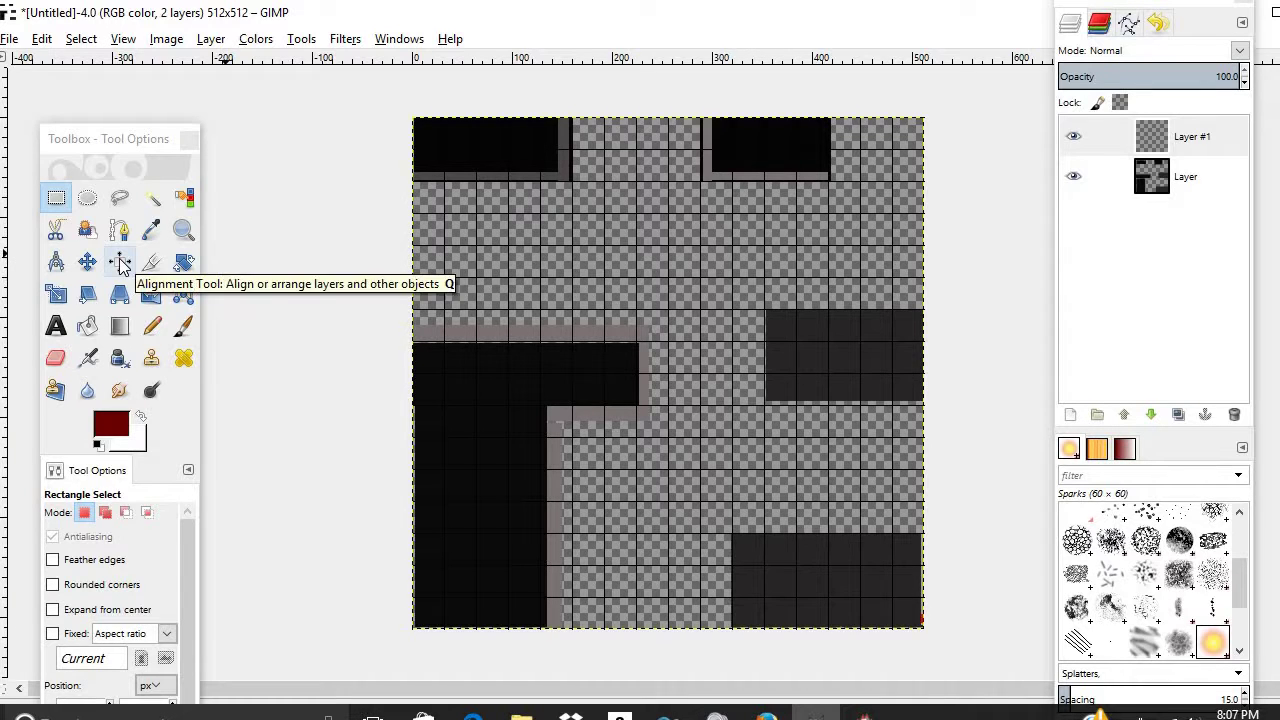
Airbrush Sparks spots in the centre and four corners of the upper dark grey rectangle, plus a winding streak across the lower one
{"action": "left_click", "coordinate": [99, 360]}
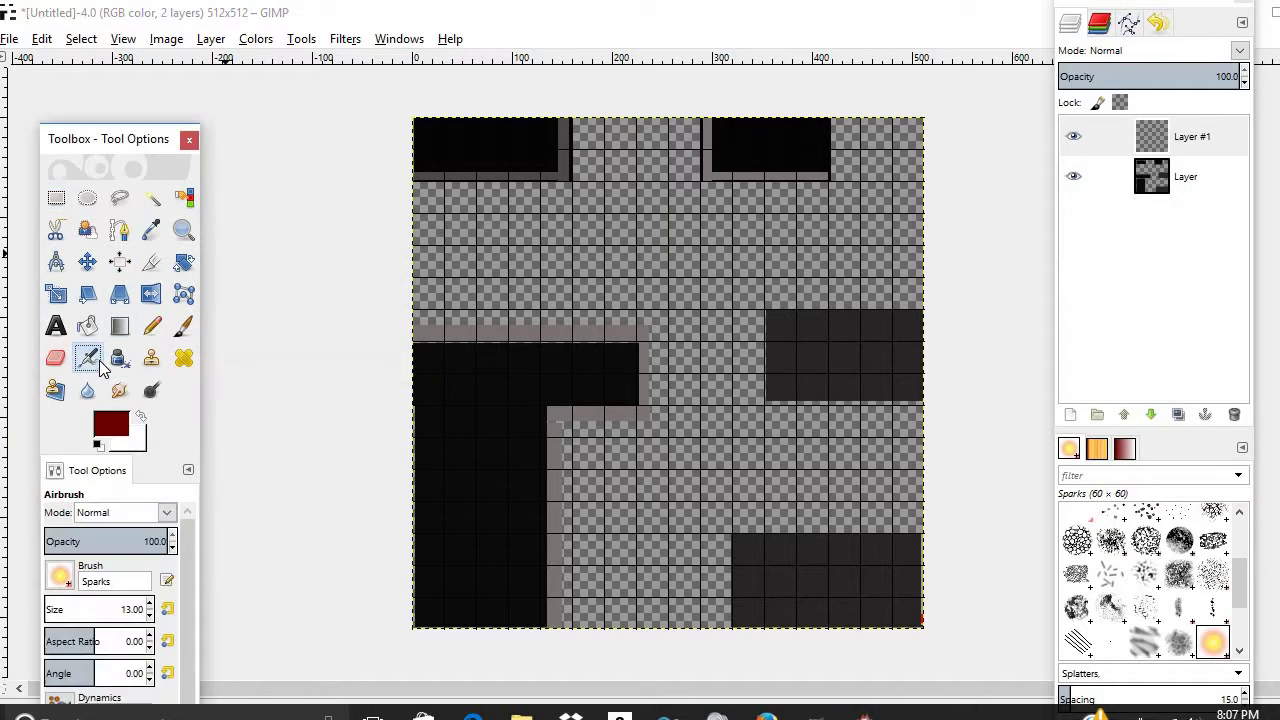
{"action": "left_click", "coordinate": [840, 350]}
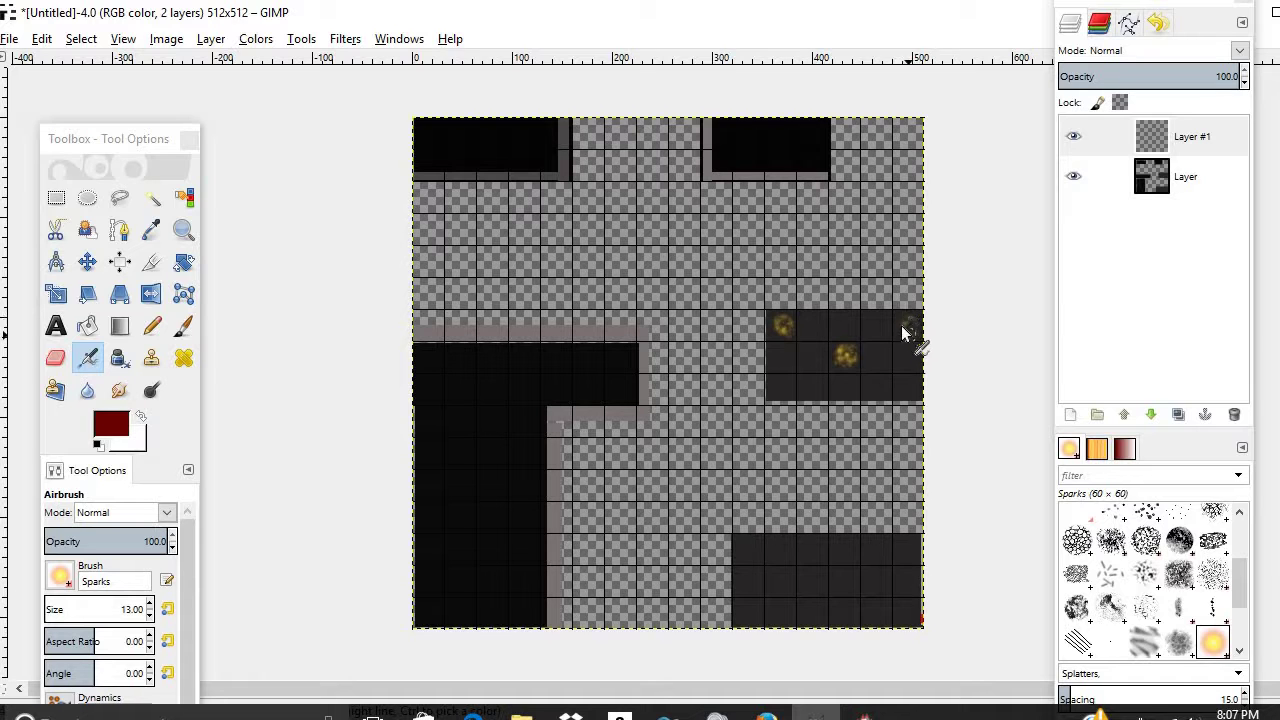
{"action": "left_click", "coordinate": [781, 390]}
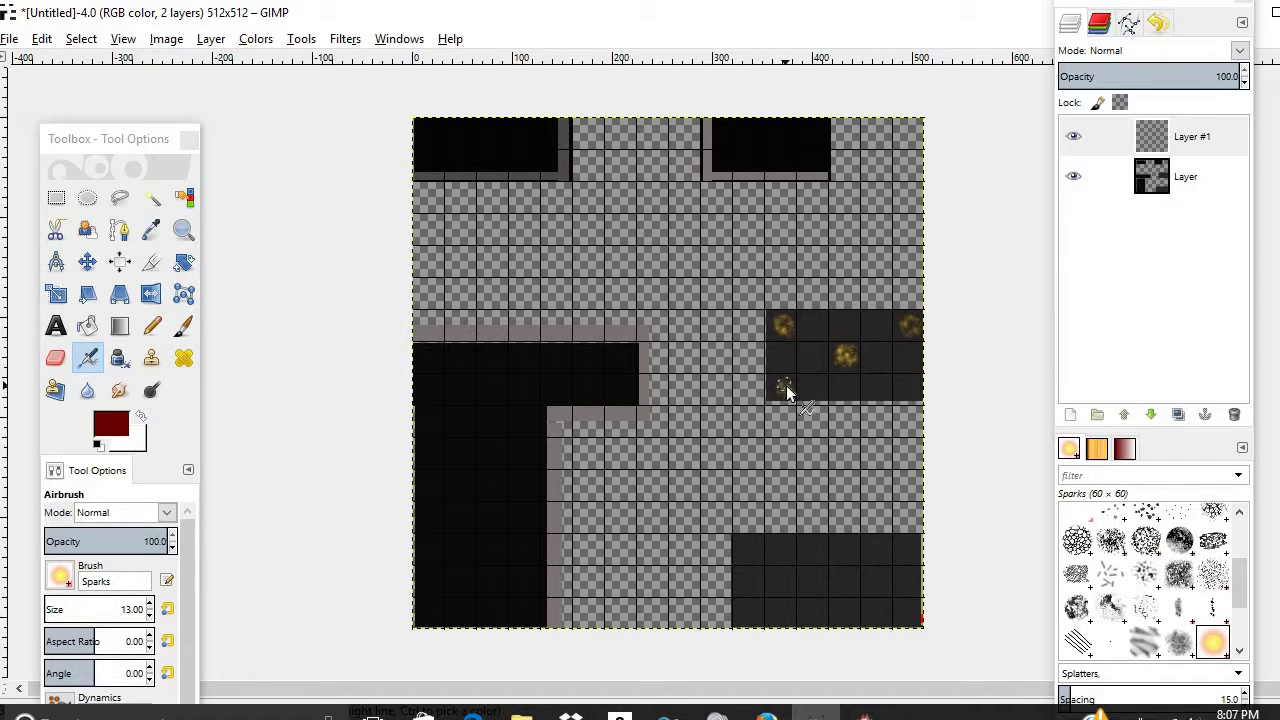
{"action": "left_click", "coordinate": [904, 387]}
{"action": "left_click", "coordinate": [900, 391]}
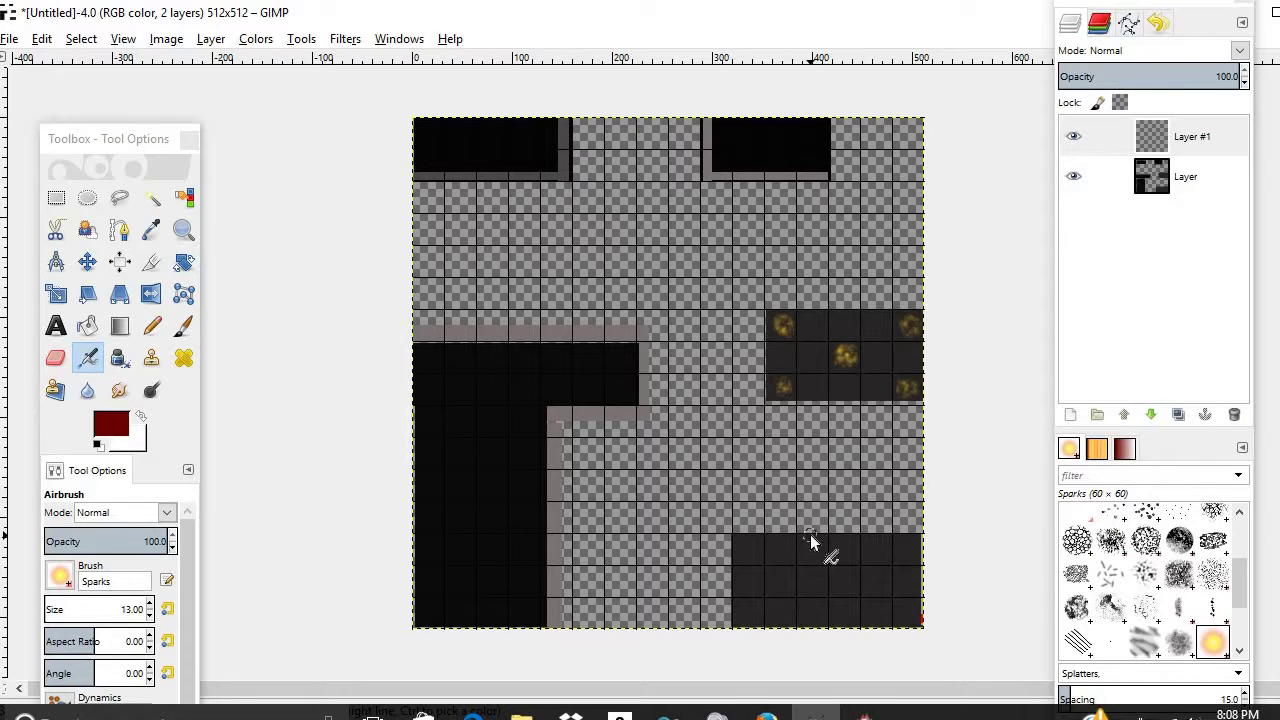
{"action": "mouse_move", "coordinate": [810, 540]}
{"action": "left_mouse_down"}
{"action": "mouse_move", "coordinate": [808, 597]}
{"action": "mouse_move", "coordinate": [781, 617]}
{"action": "mouse_move", "coordinate": [809, 617]}
{"action": "mouse_move", "coordinate": [826, 598]}
{"action": "left_mouse_up"}
Lock Layer #1's alpha channel, fill its painted spots with the dark red foreground colour, and unlock the alpha channel
{"action": "left_click", "coordinate": [1120, 102]}
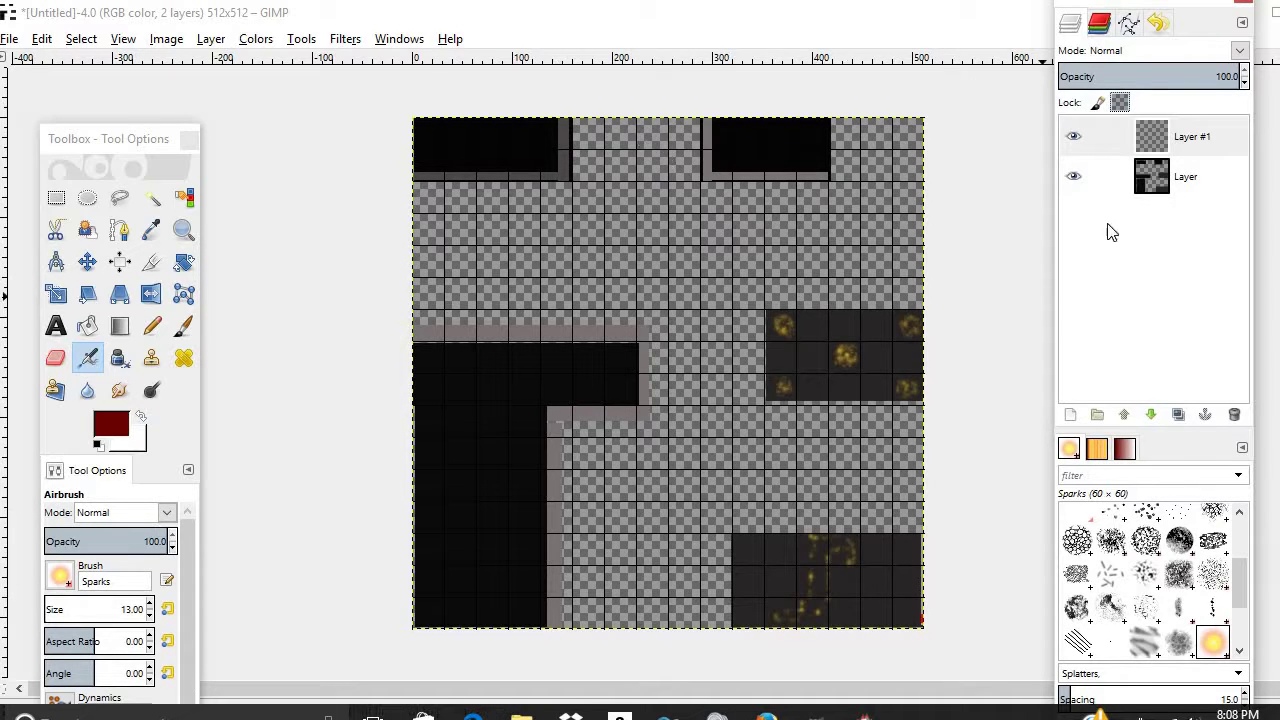
{"action": "left_click", "coordinate": [1190, 143]}
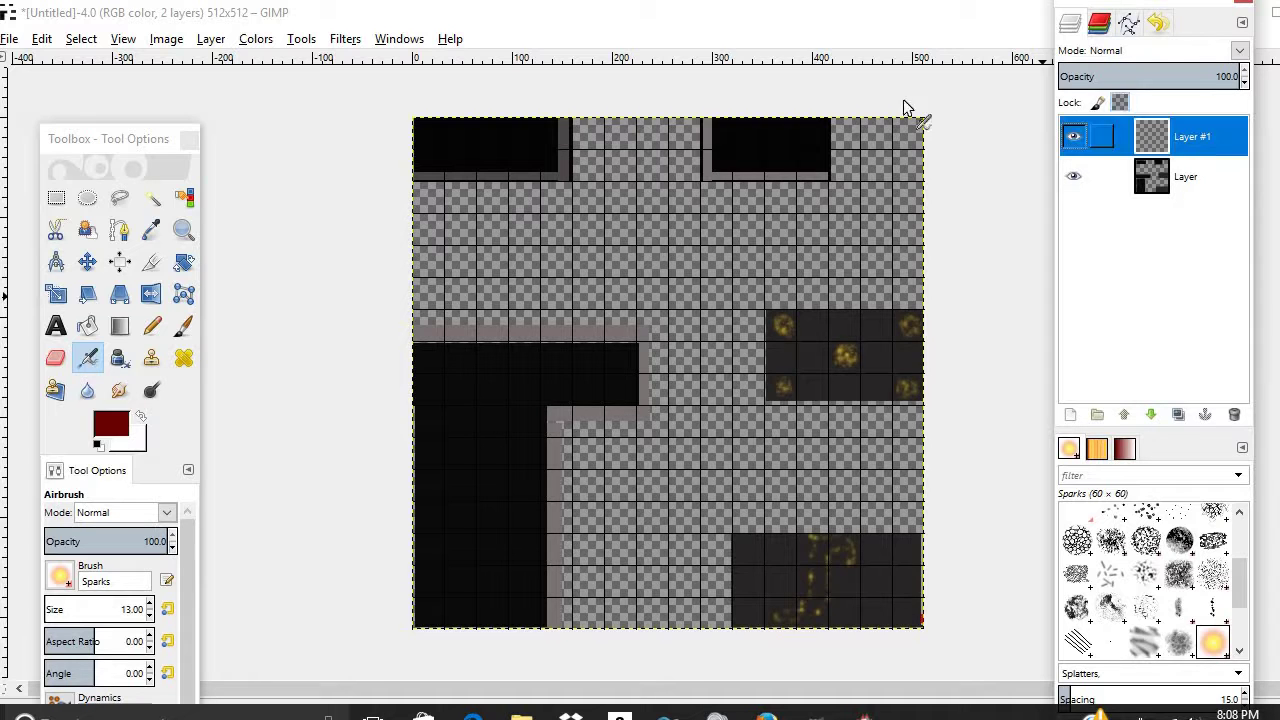
{"action": "left_click", "coordinate": [44, 40]}
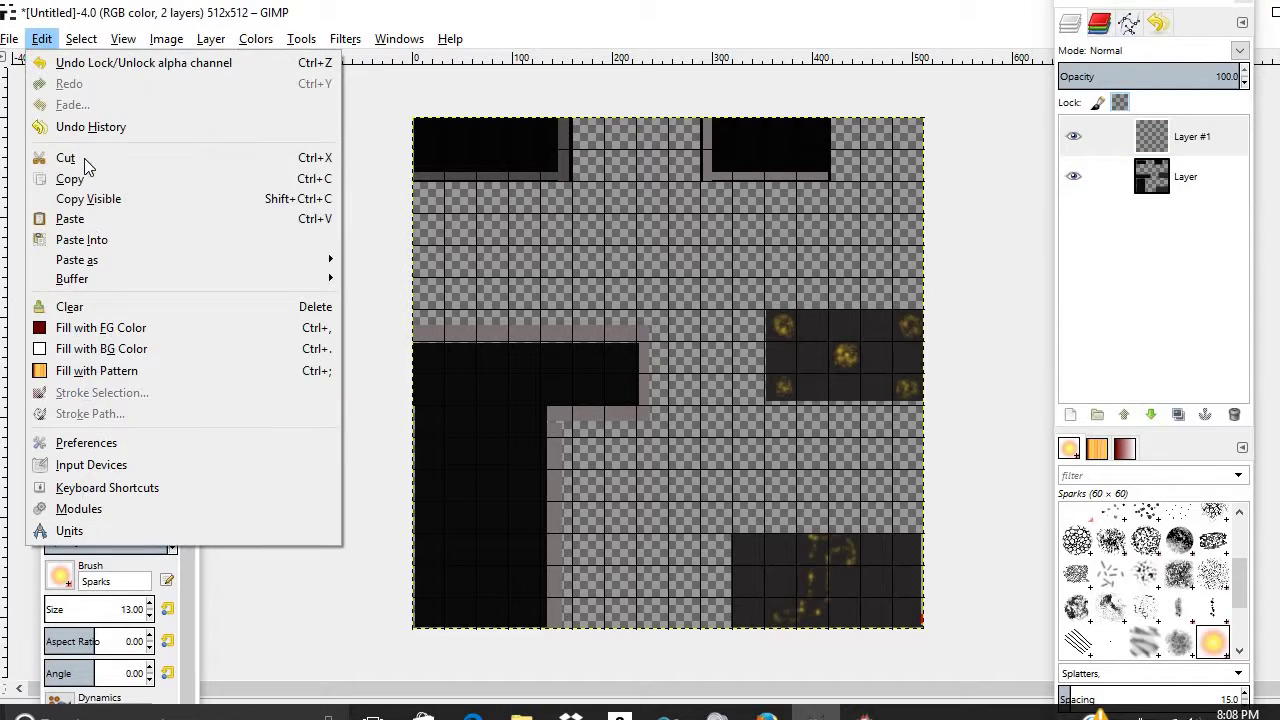
{"action": "left_click", "coordinate": [129, 338]}
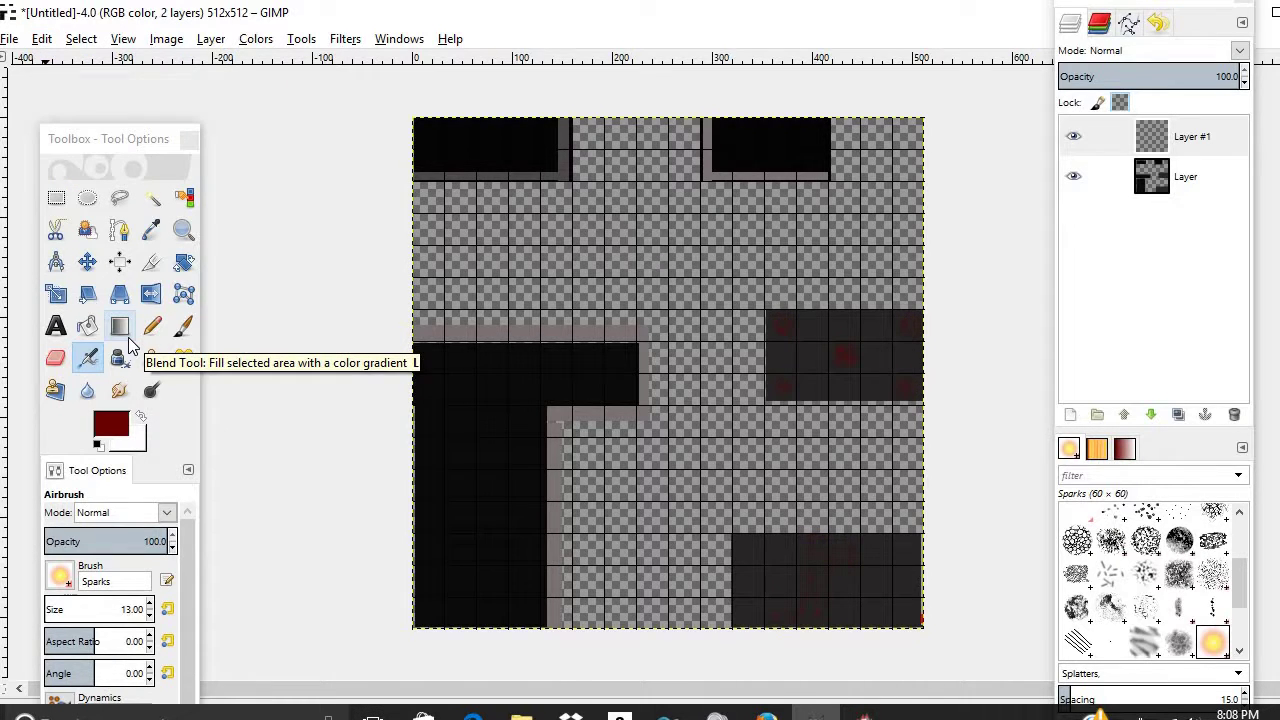
{"action": "left_click", "coordinate": [1120, 103]}
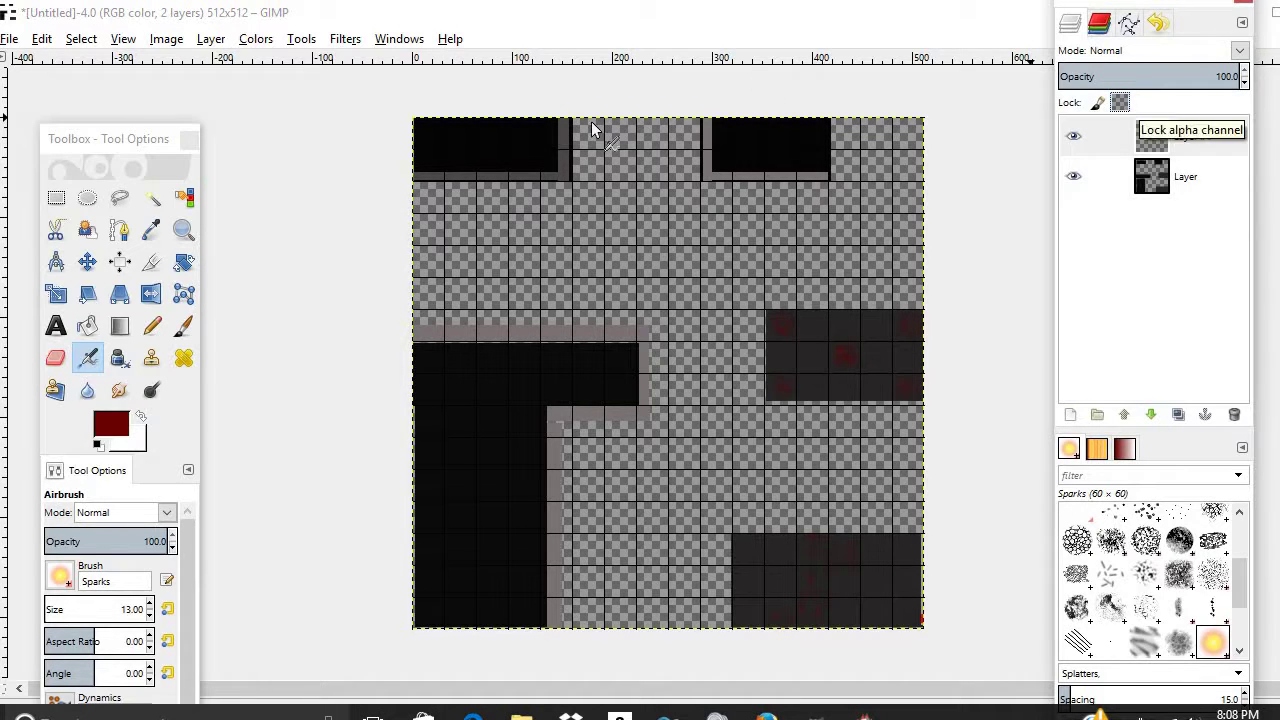
In Curves, steepen Layer #1's alpha curve by moving its white point to about one third across and its black point to about x 48, y 9
{"action": "left_click", "coordinate": [254, 40]}
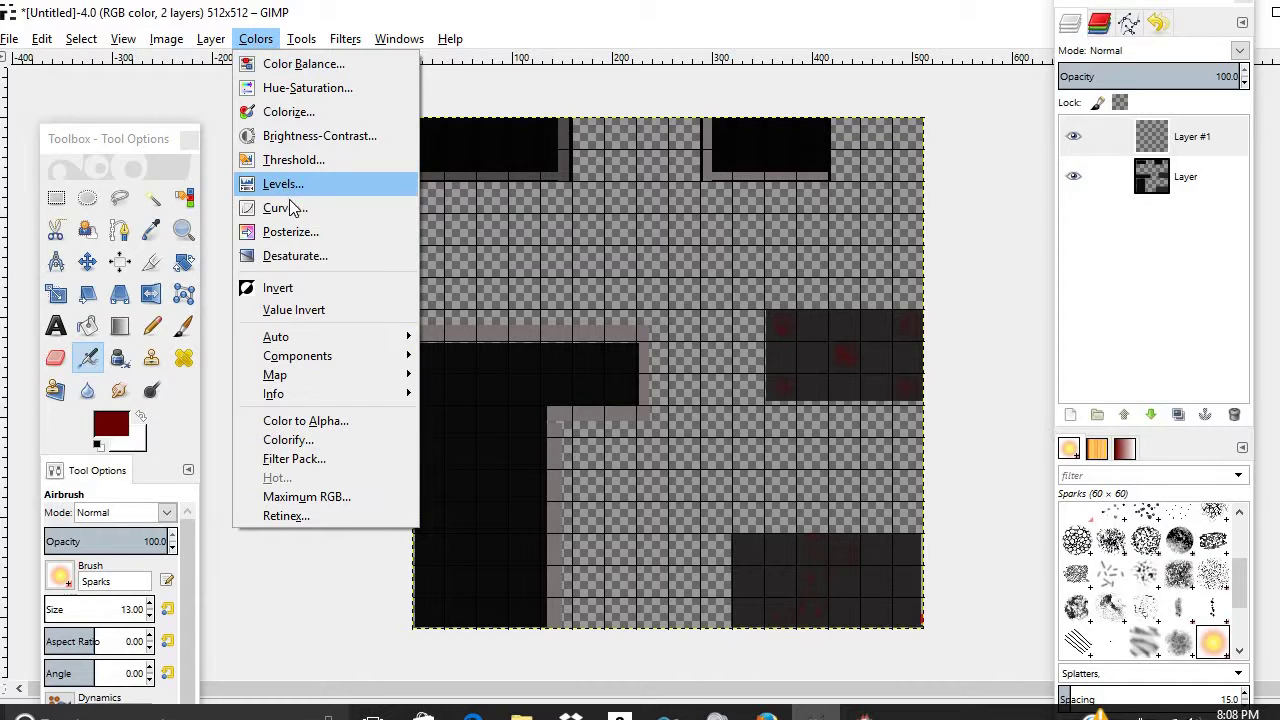
{"action": "left_click", "coordinate": [287, 208]}
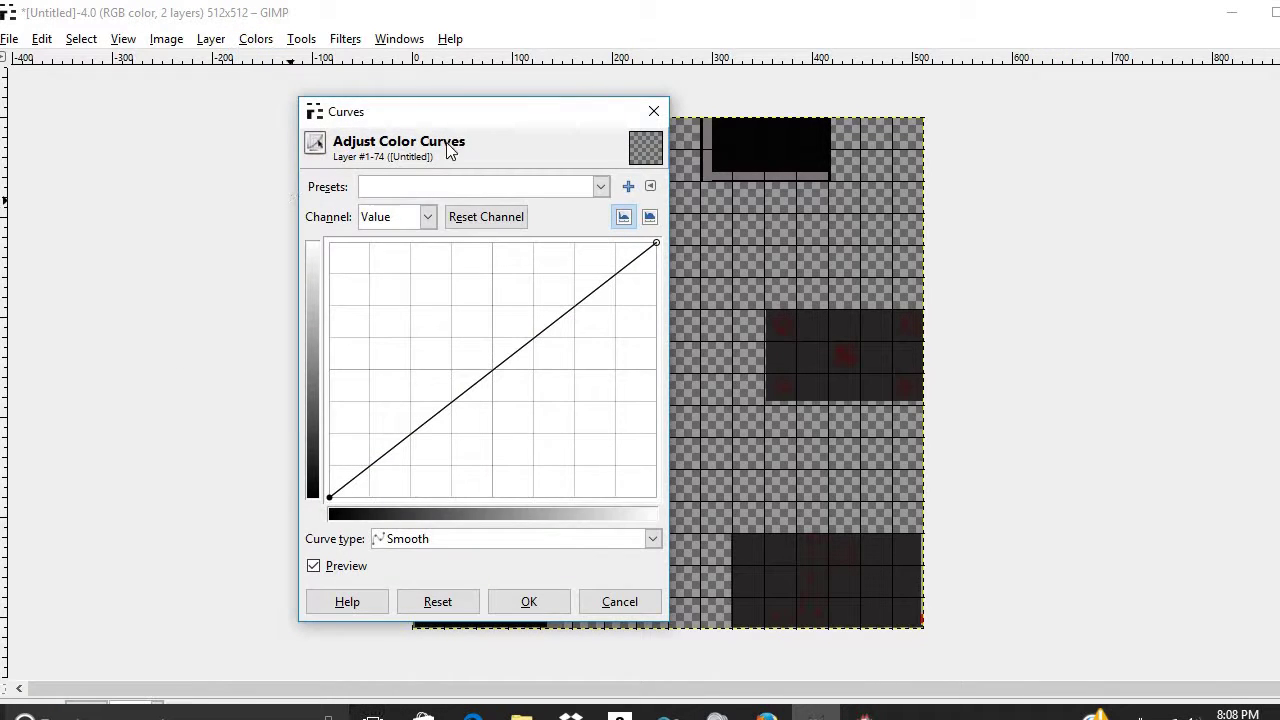
{"action": "left_click", "coordinate": [427, 217]}
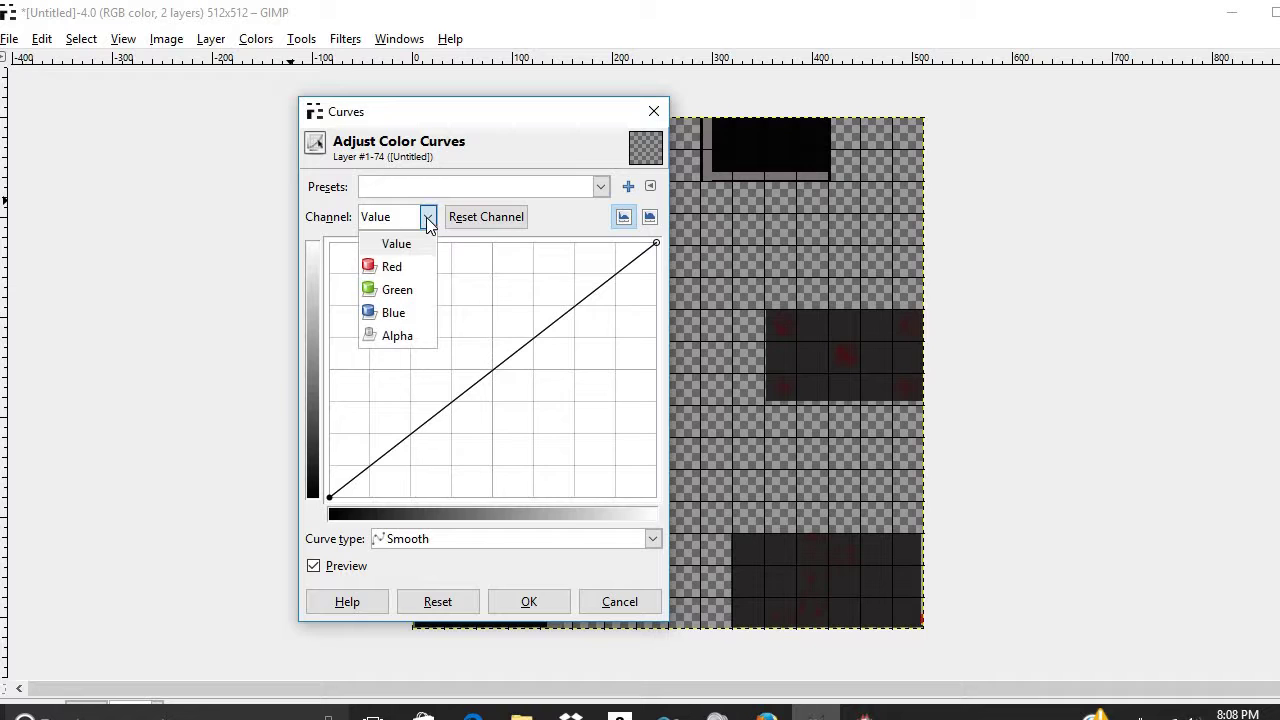
{"action": "left_click", "coordinate": [398, 336]}
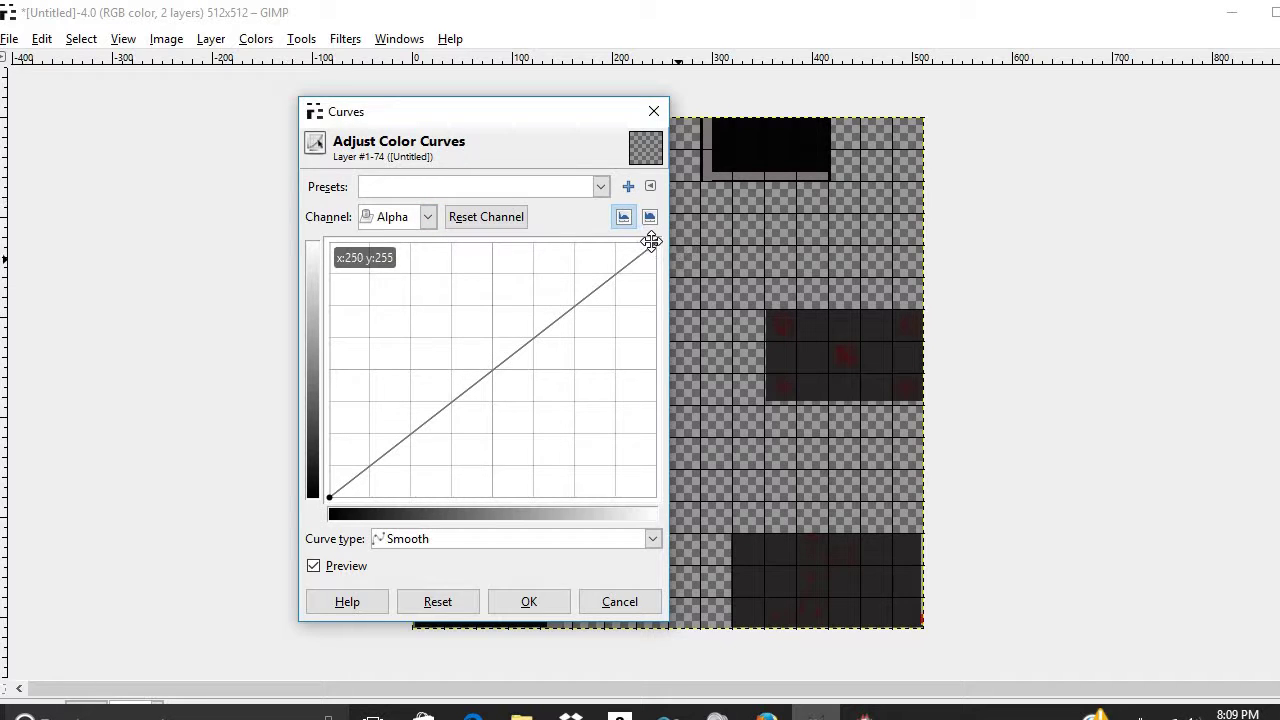
{"action": "left_click_drag", "start_coordinate": [655, 247], "coordinate": [434, 245]}
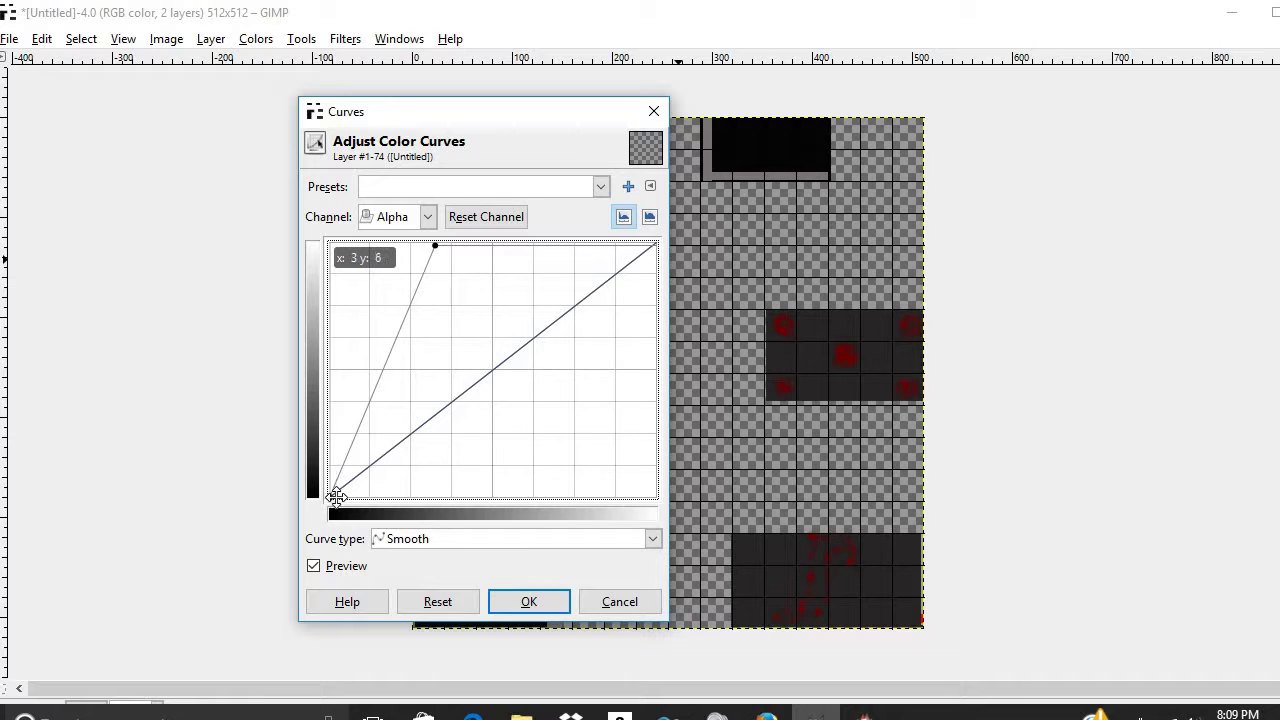
{"action": "left_click_drag", "start_coordinate": [337, 493], "coordinate": [391, 487]}
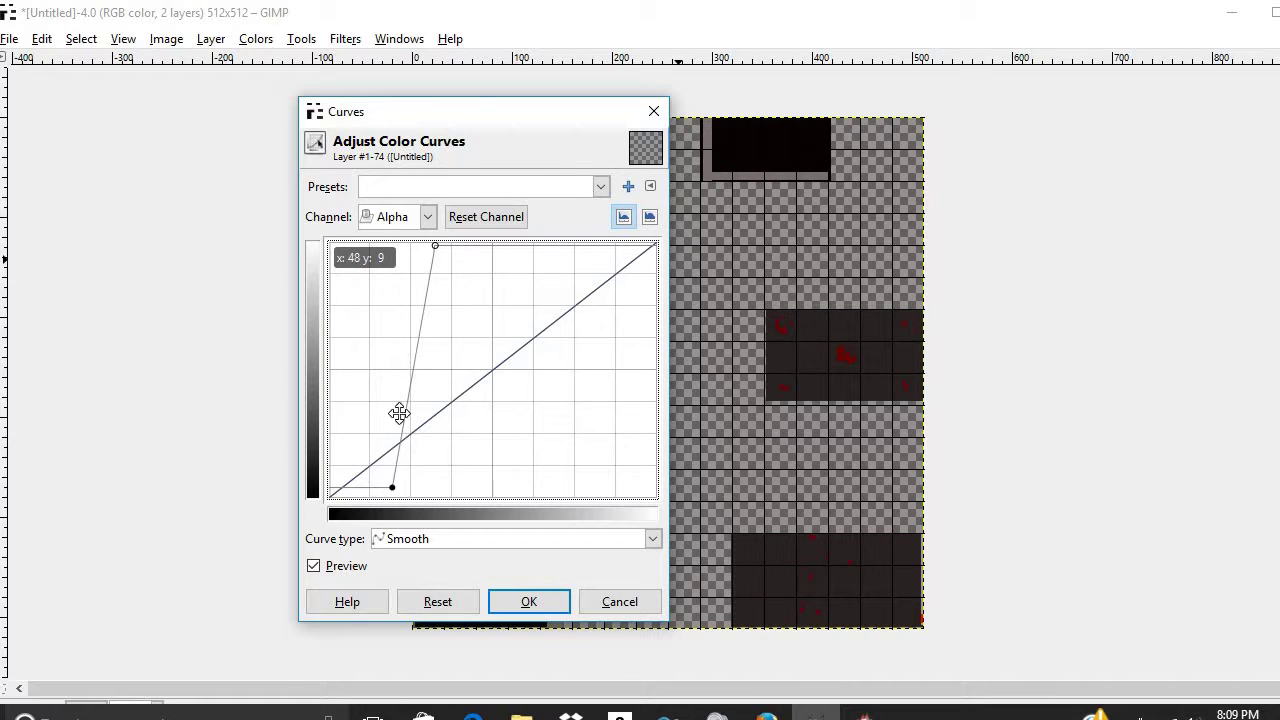
{"action": "left_click_drag", "start_coordinate": [410, 375], "coordinate": [389, 374]}
Lower the red channel curve's highlight end to just over half height to darken the splatters, and apply the Curves adjustment
{"action": "left_click", "coordinate": [424, 220]}
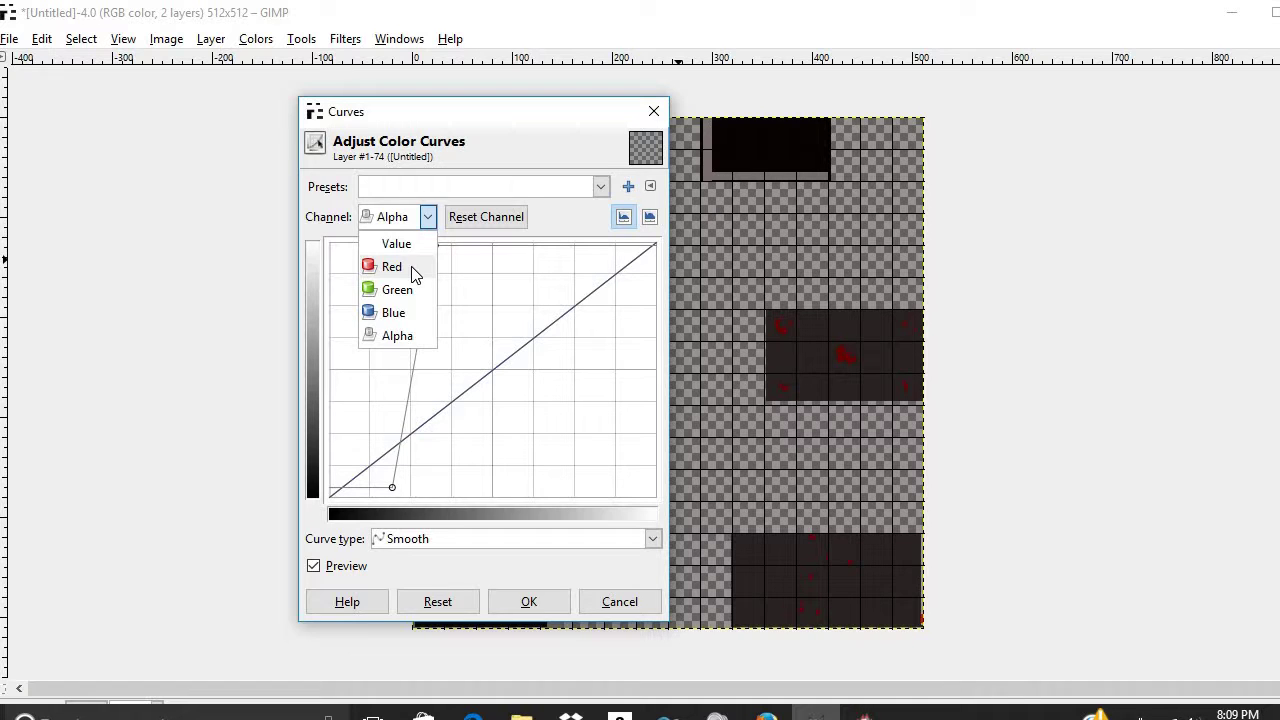
{"action": "left_click", "coordinate": [413, 270]}
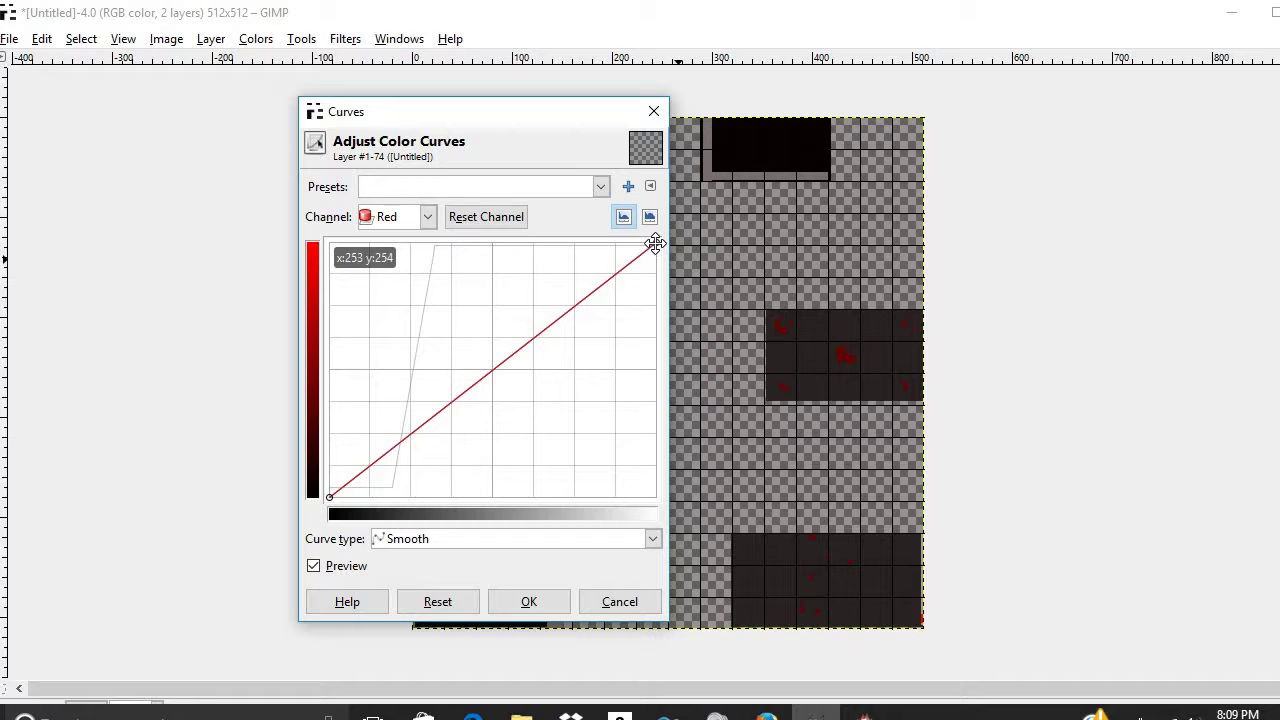
{"action": "left_click_drag", "start_coordinate": [655, 244], "coordinate": [644, 354]}
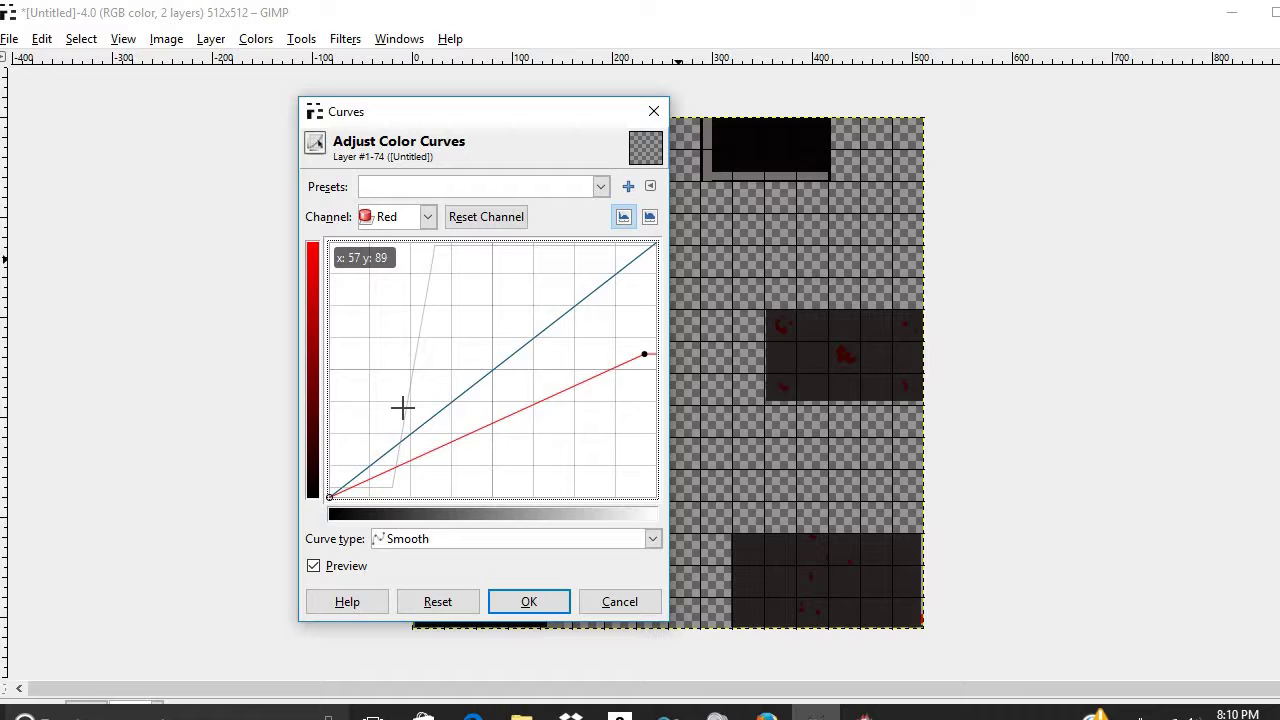
{"action": "left_click", "coordinate": [527, 602]}
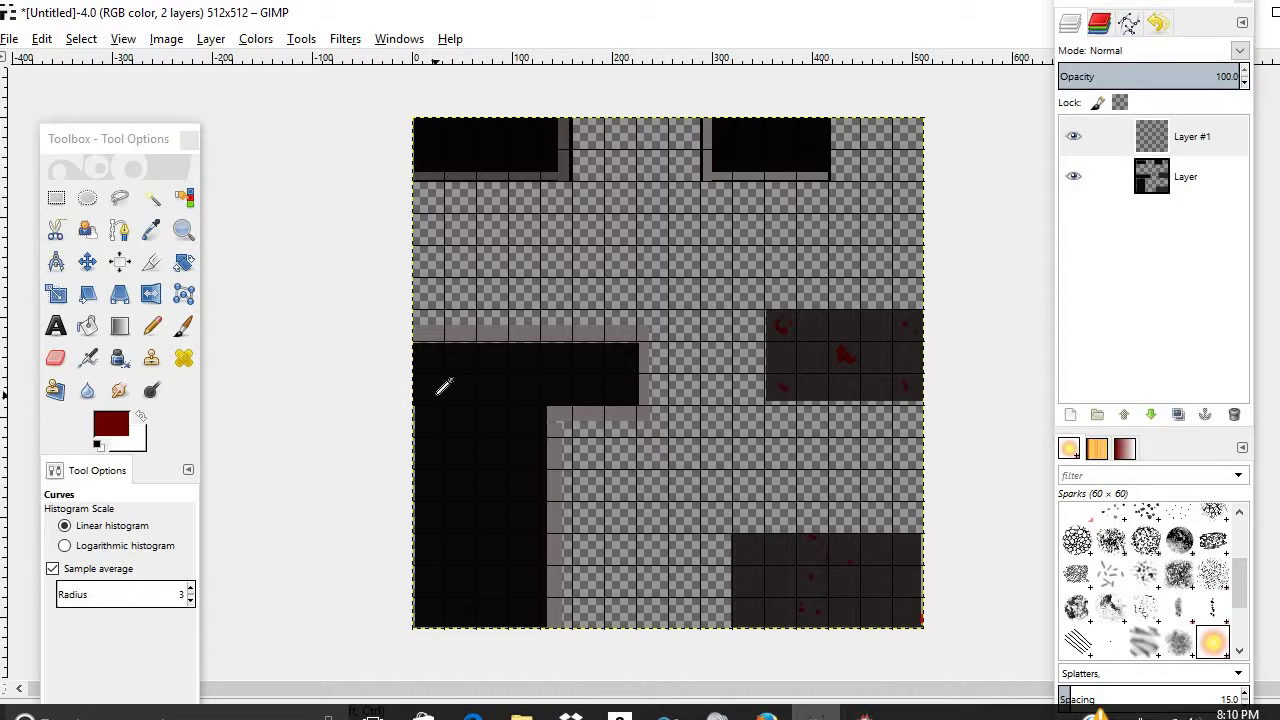
Check the RPG Maker horror game reference image in the browser and return to GIMP
{"action": "left_click", "coordinate": [757, 718]}
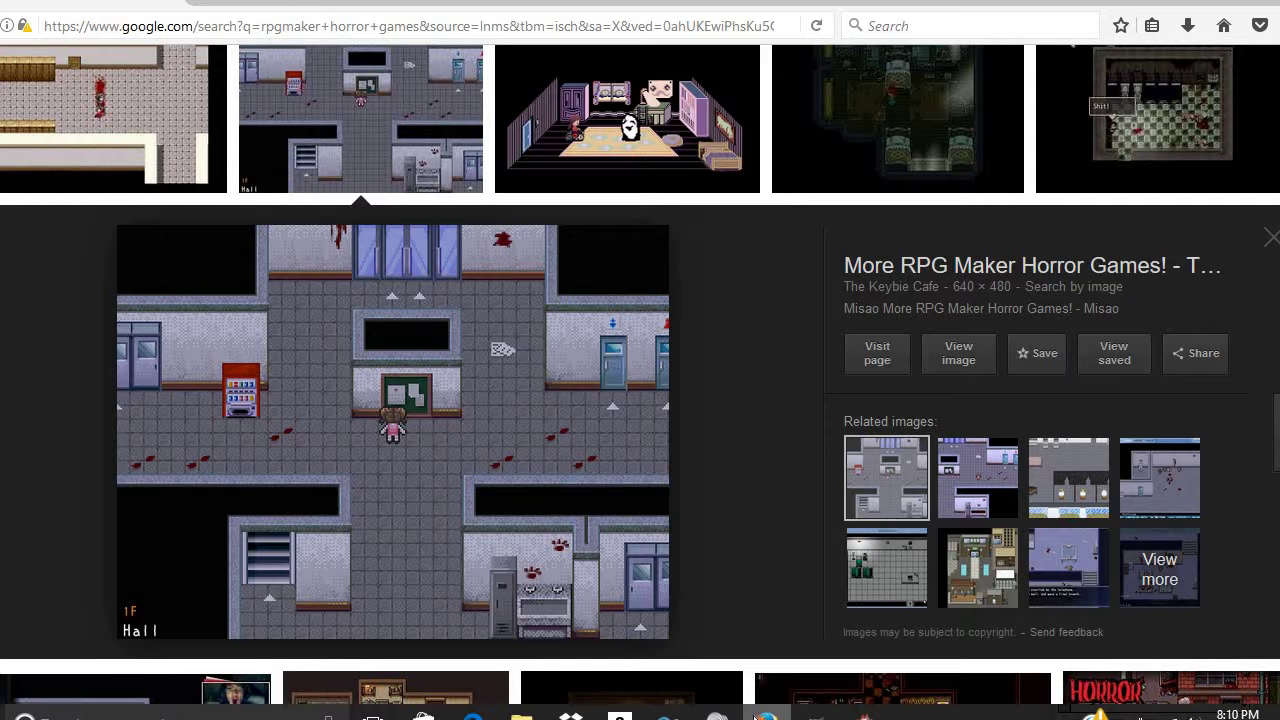
{"action": "left_click", "coordinate": [757, 718]}
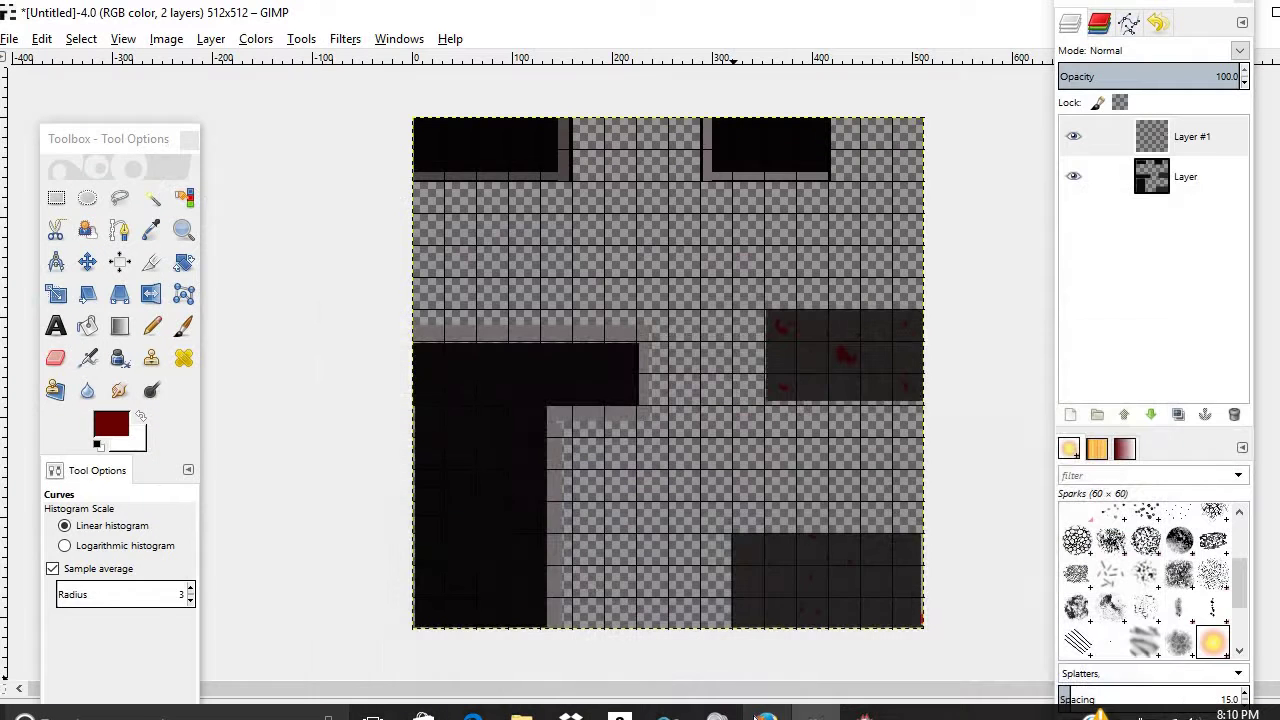
Make the base layer active, choose Rectangle Select, and set the foreground colour to bright yellow
{"action": "left_click", "coordinate": [1168, 178]}
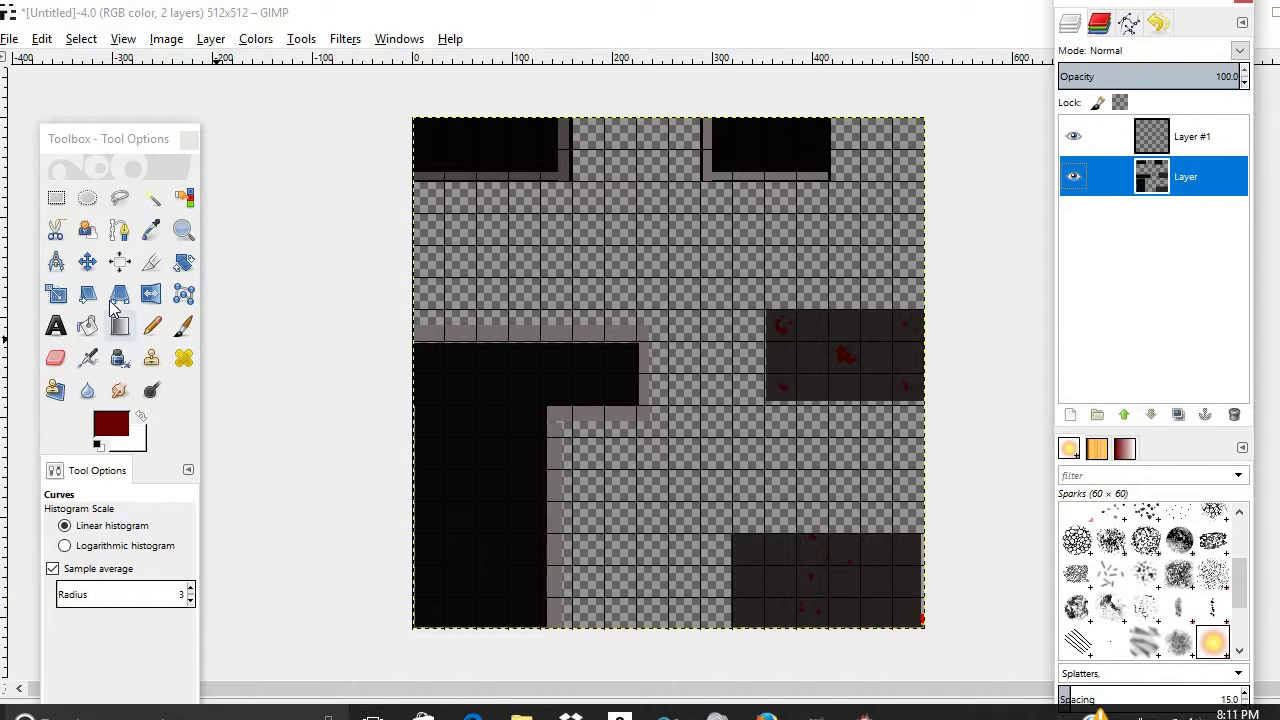
{"action": "left_click", "coordinate": [56, 200]}
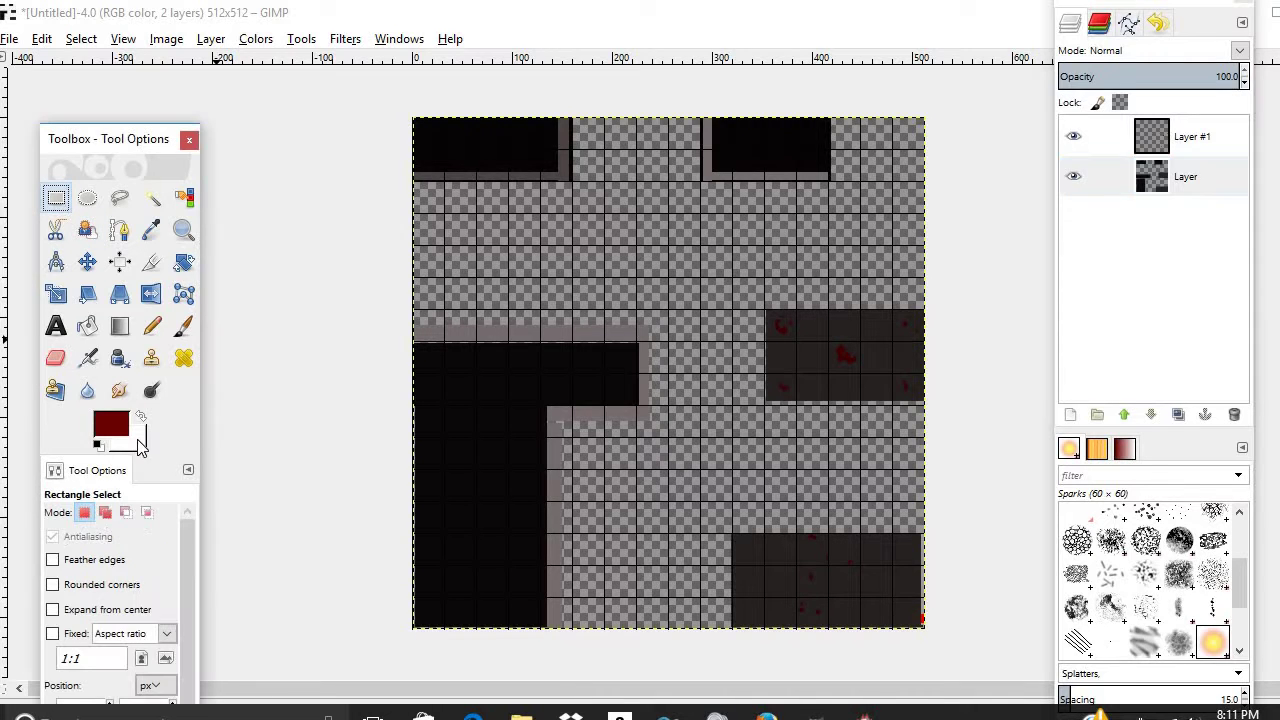
{"action": "left_click", "coordinate": [118, 427]}
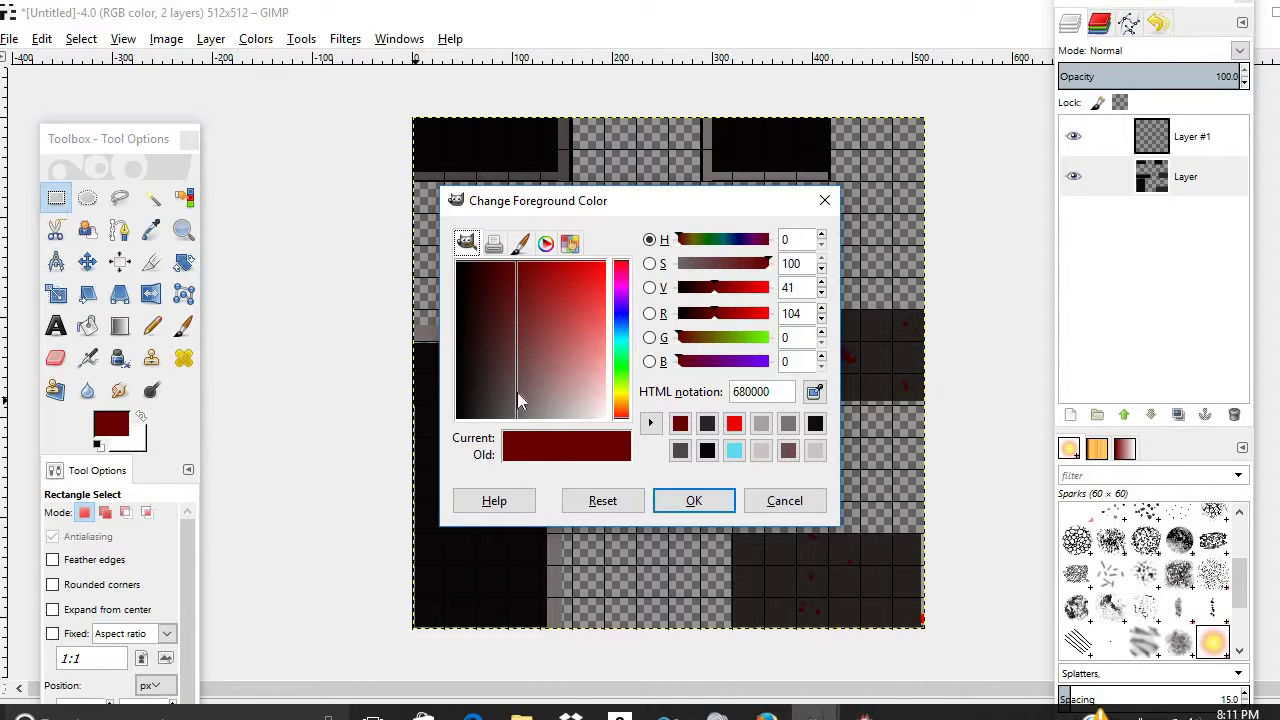
{"action": "left_click", "coordinate": [681, 425]}
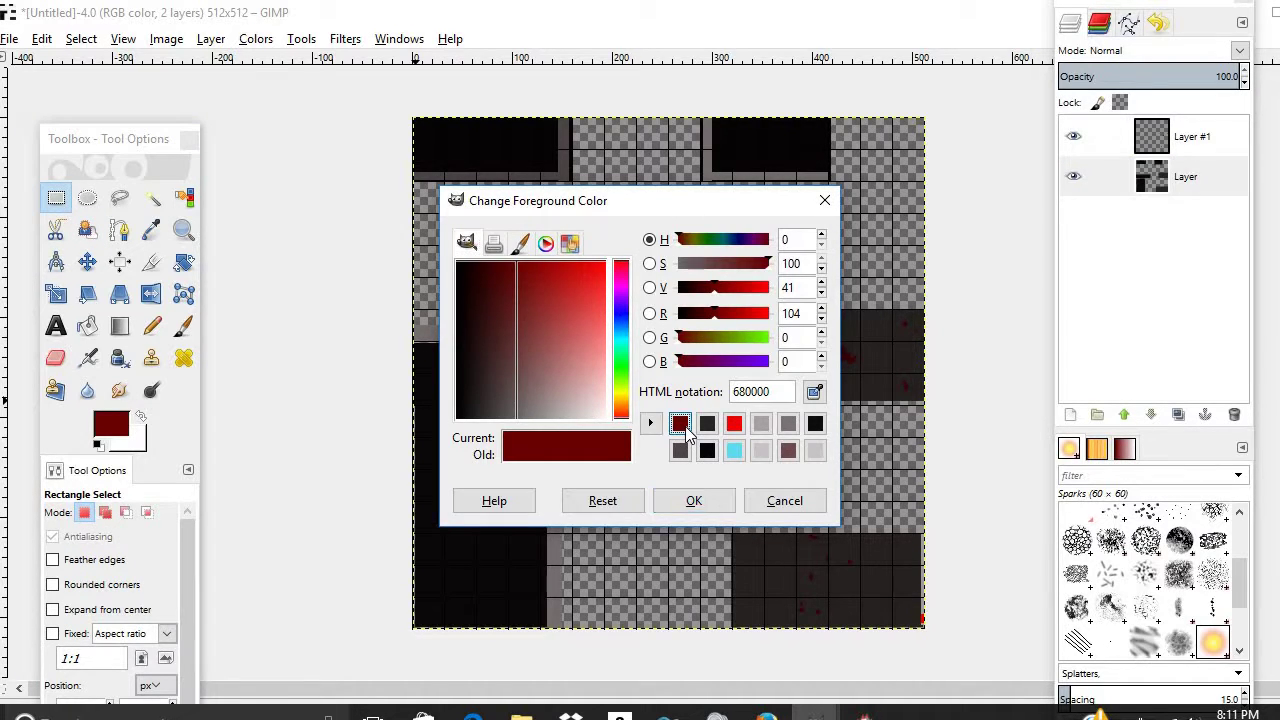
{"action": "left_click", "coordinate": [684, 344]}
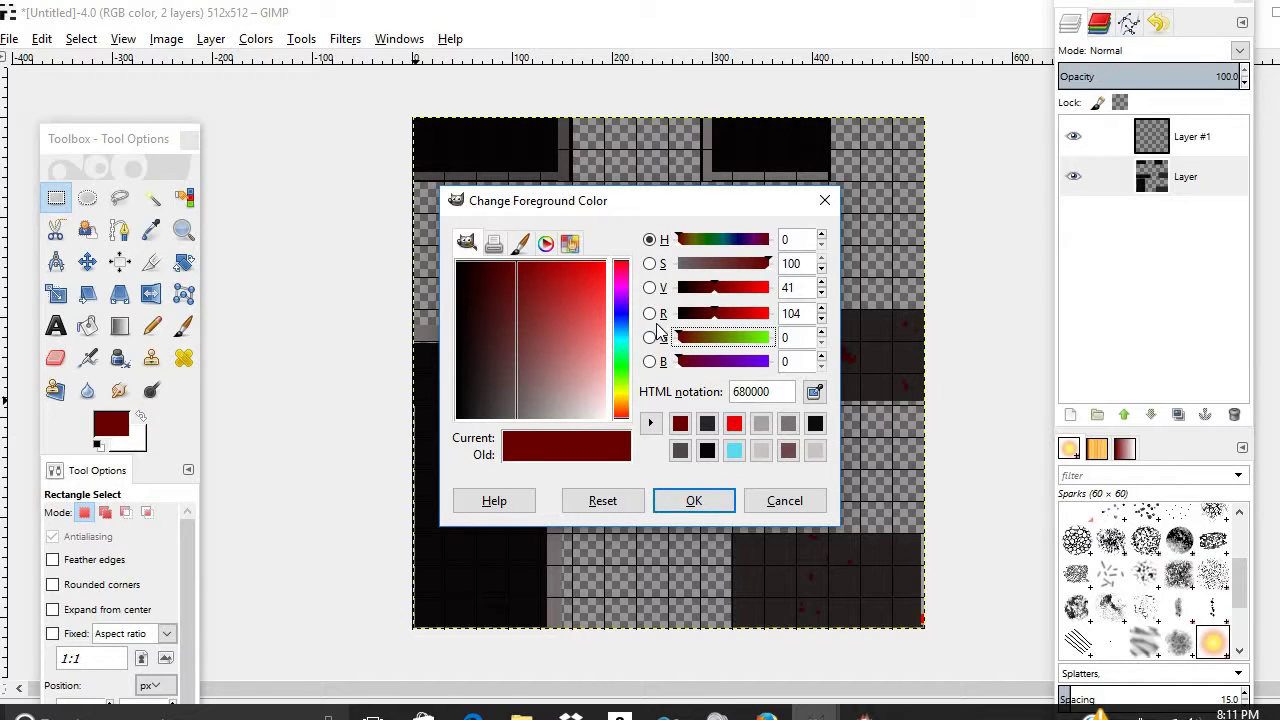
{"action": "left_click", "coordinate": [623, 395]}
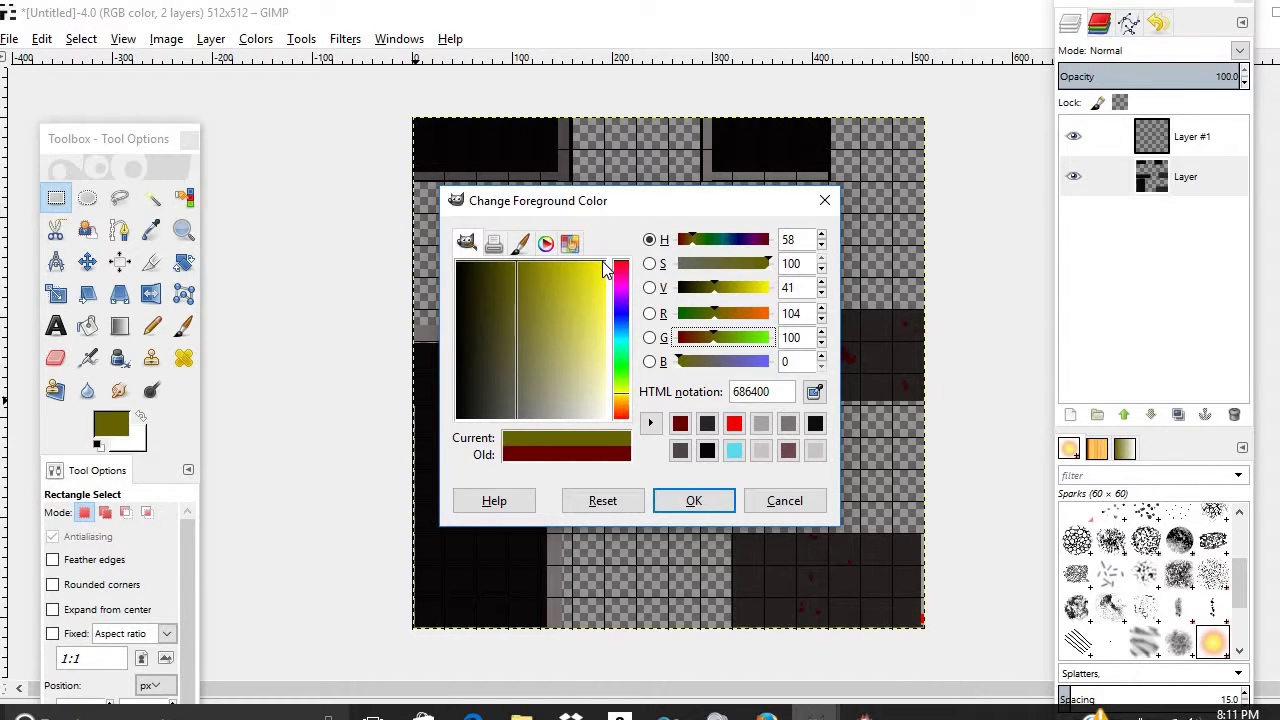
{"action": "left_click", "coordinate": [603, 268]}
{"action": "left_click", "coordinate": [667, 500]}
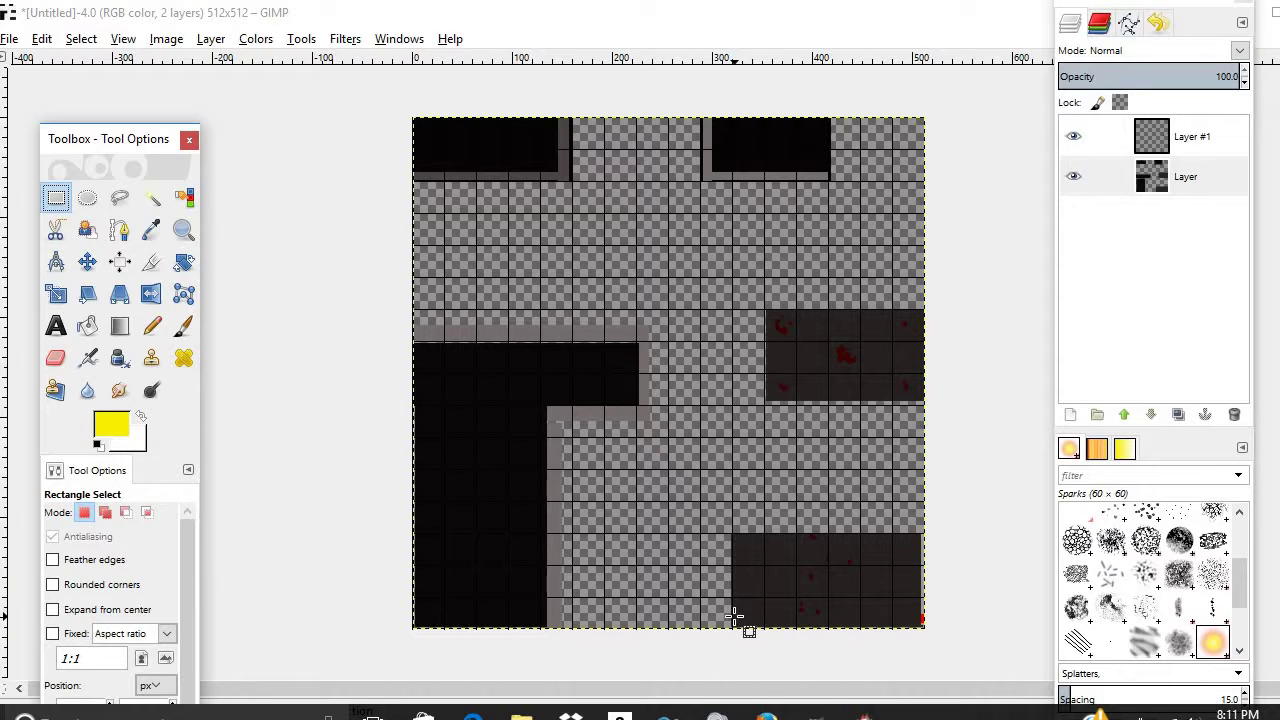
Fill a thin full-width strip along the bottom edge of the lower dark grey rectangle with yellow, and clear the selection
{"action": "left_click_drag", "start_coordinate": [734, 614], "coordinate": [928, 626]}
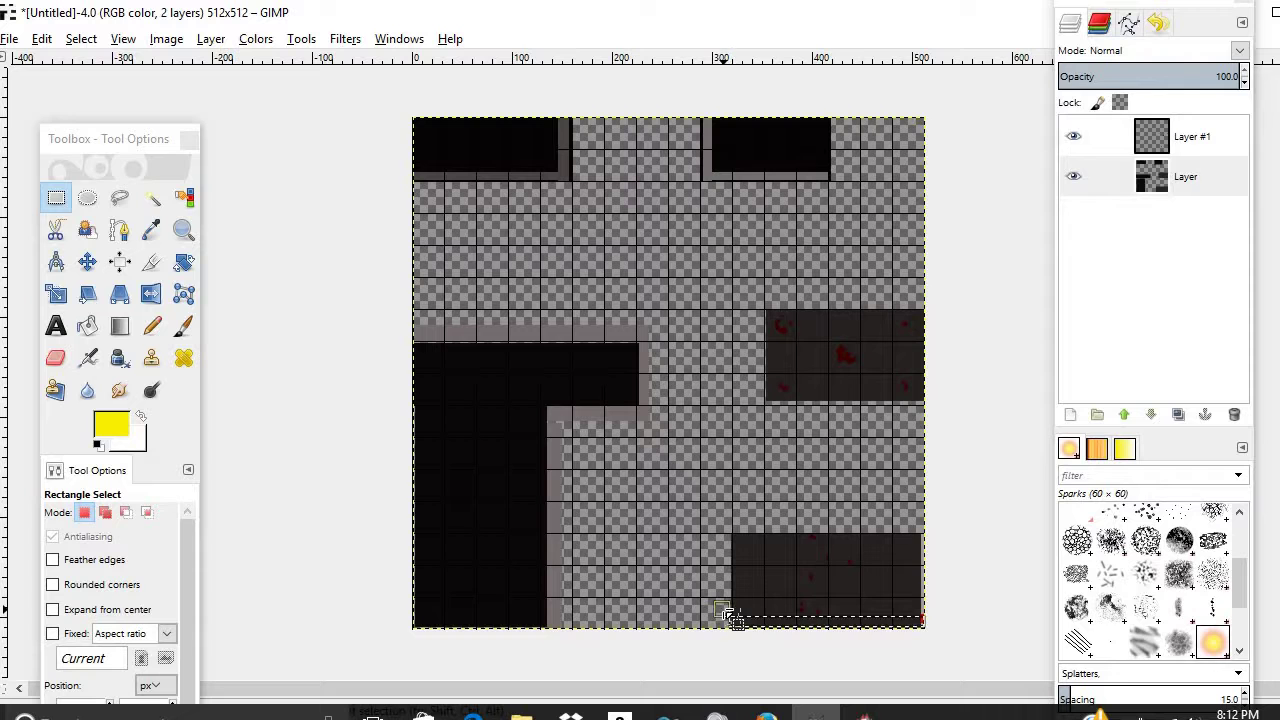
{"action": "left_click", "coordinate": [87, 326]}
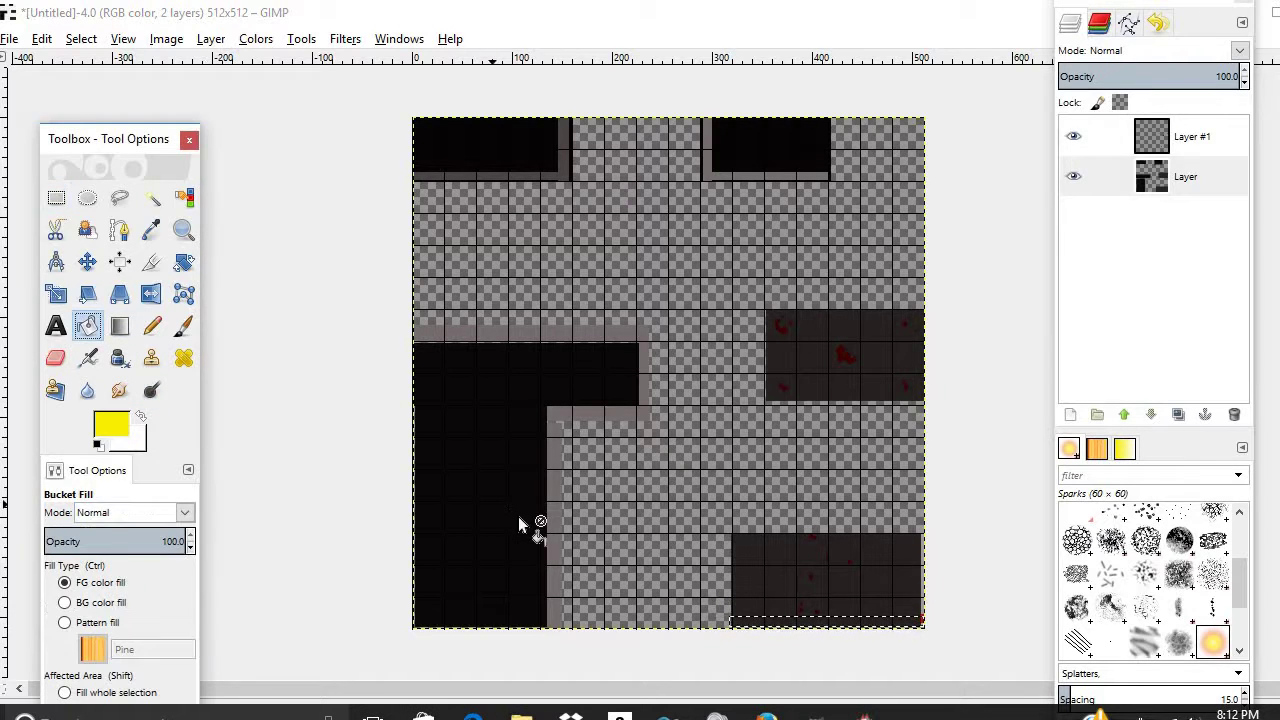
{"action": "left_click", "coordinate": [741, 621]}
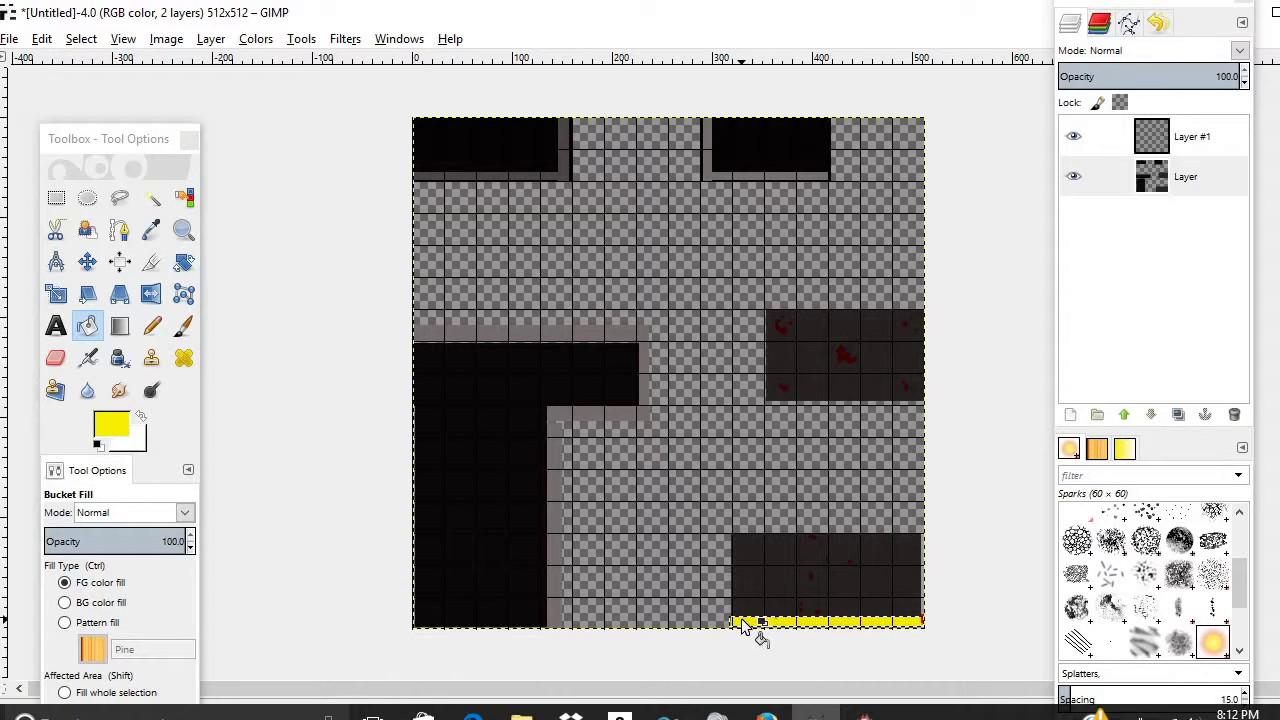
{"action": "key", "text": "ctrl+shift+a"}
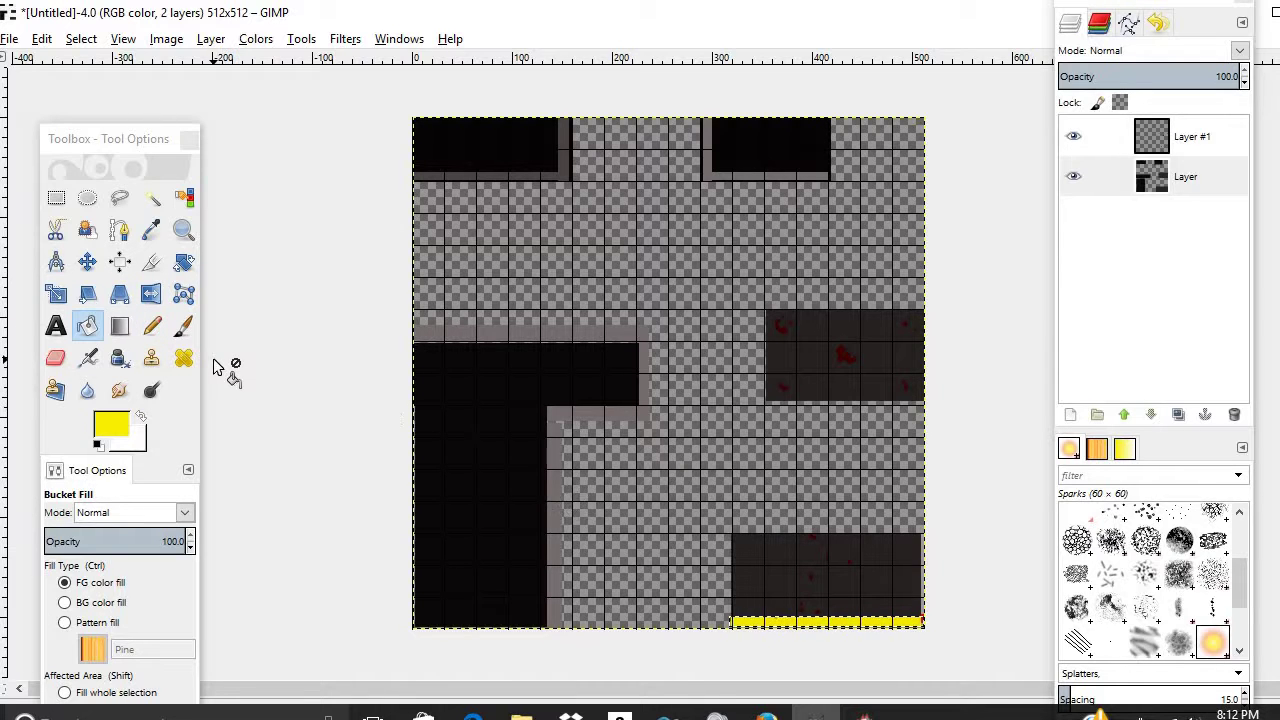
{"action": "left_click", "coordinate": [56, 197]}
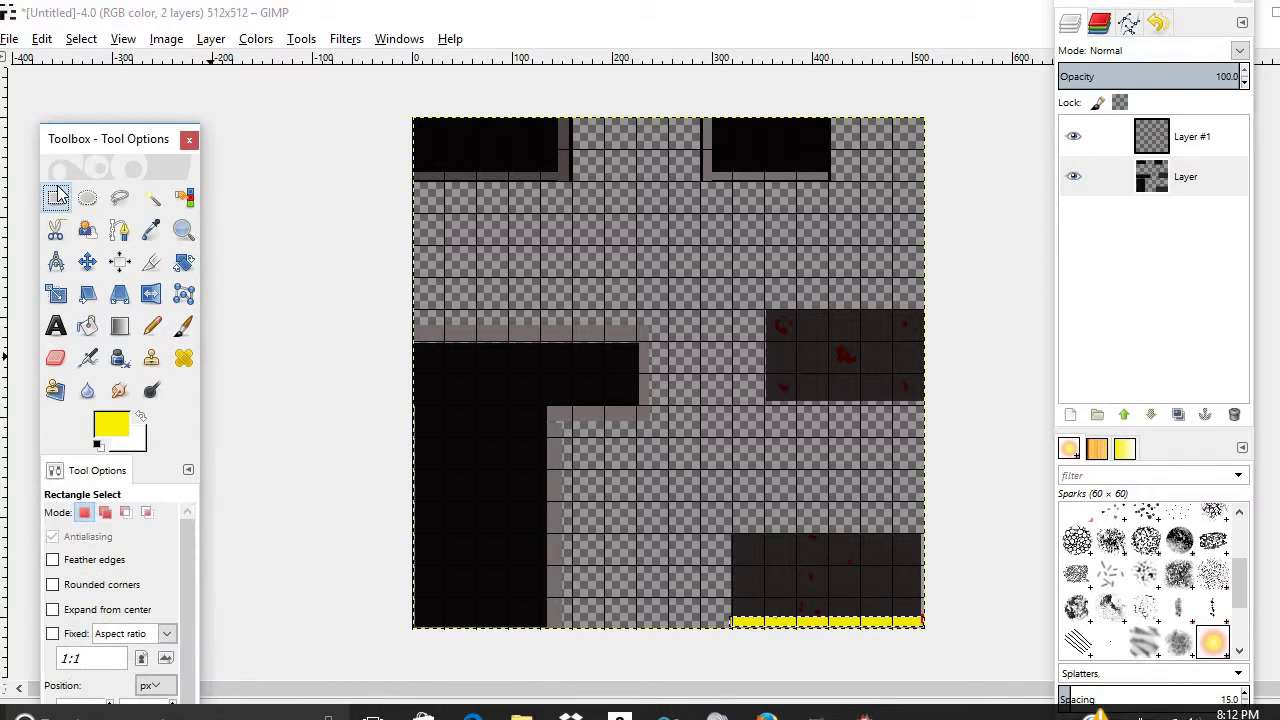
{"action": "left_click", "coordinate": [655, 481]}
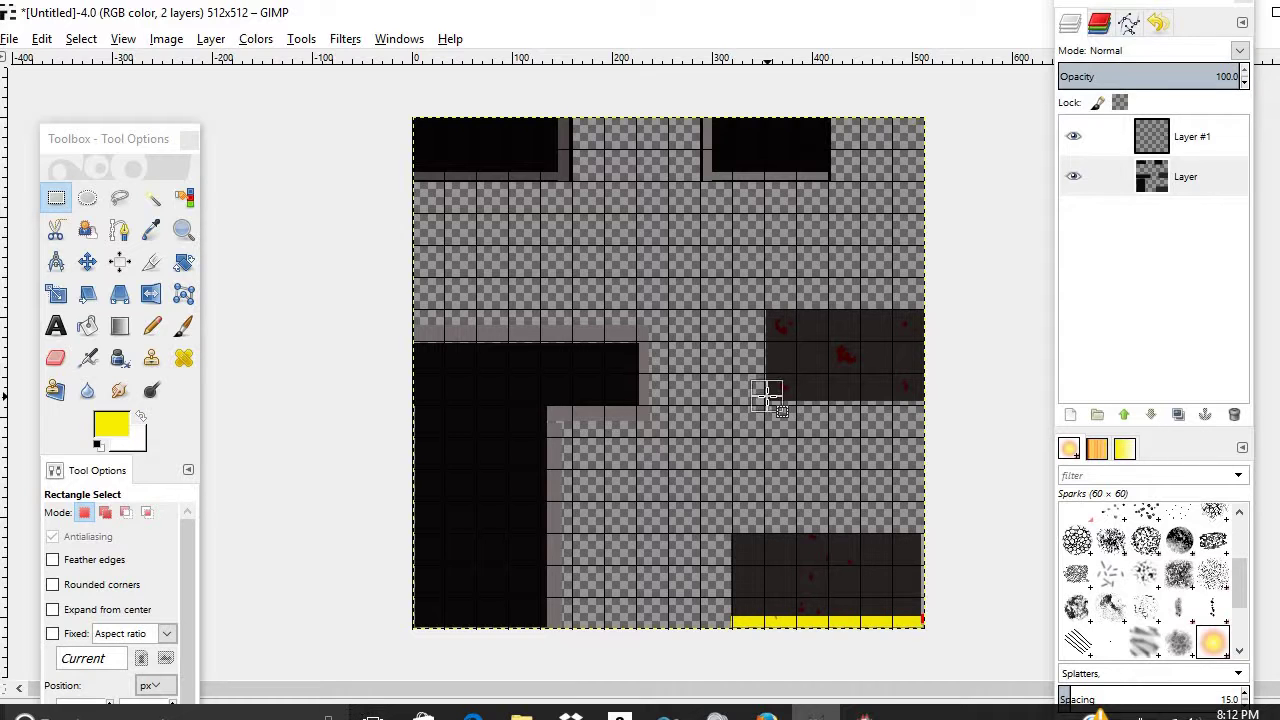
Select a thin full-width strip along the bottom edge of the upper dark grey rectangle and fill it with yellow
{"action": "left_click_drag", "start_coordinate": [767, 397], "coordinate": [926, 400]}
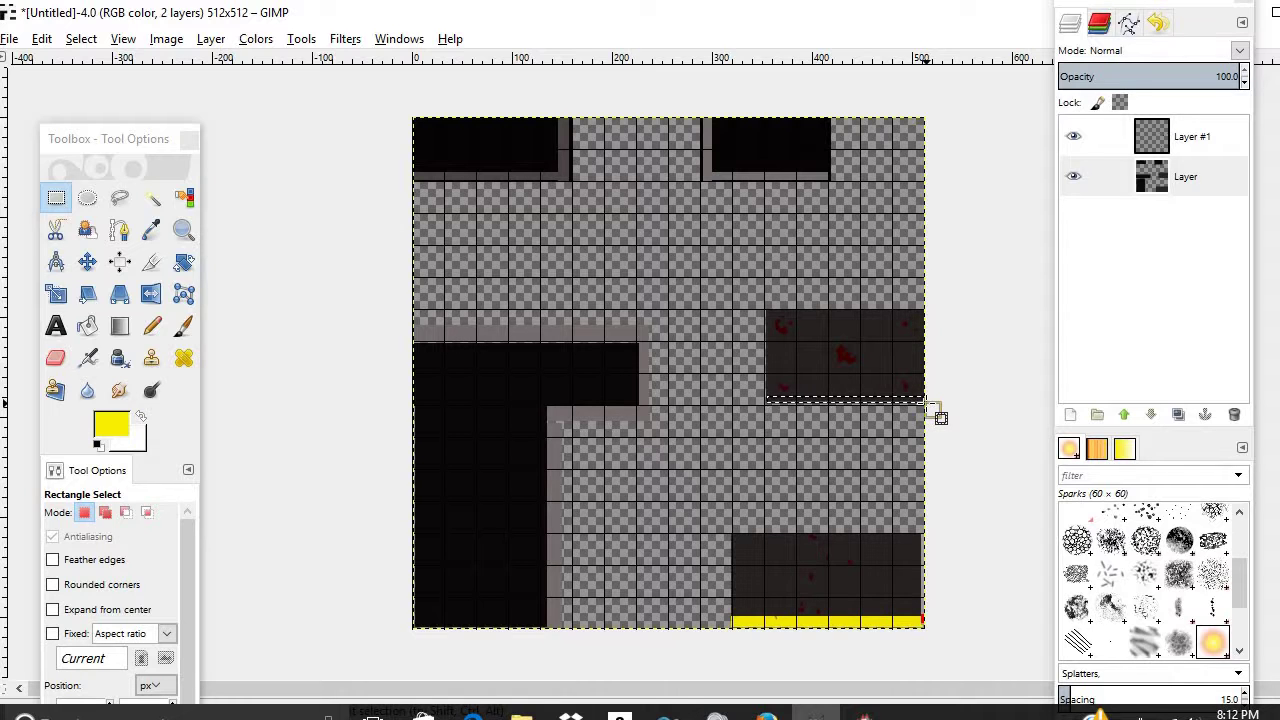
{"action": "left_click", "coordinate": [90, 331]}
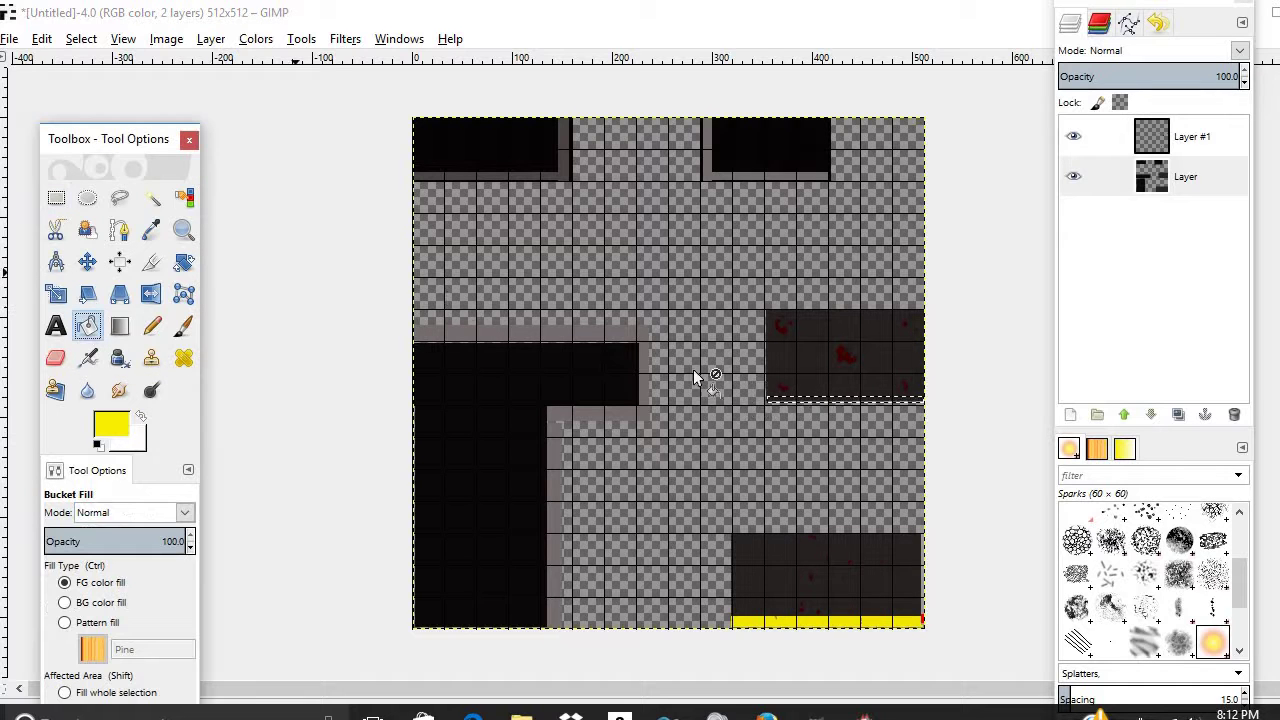
{"action": "left_click", "coordinate": [778, 404]}
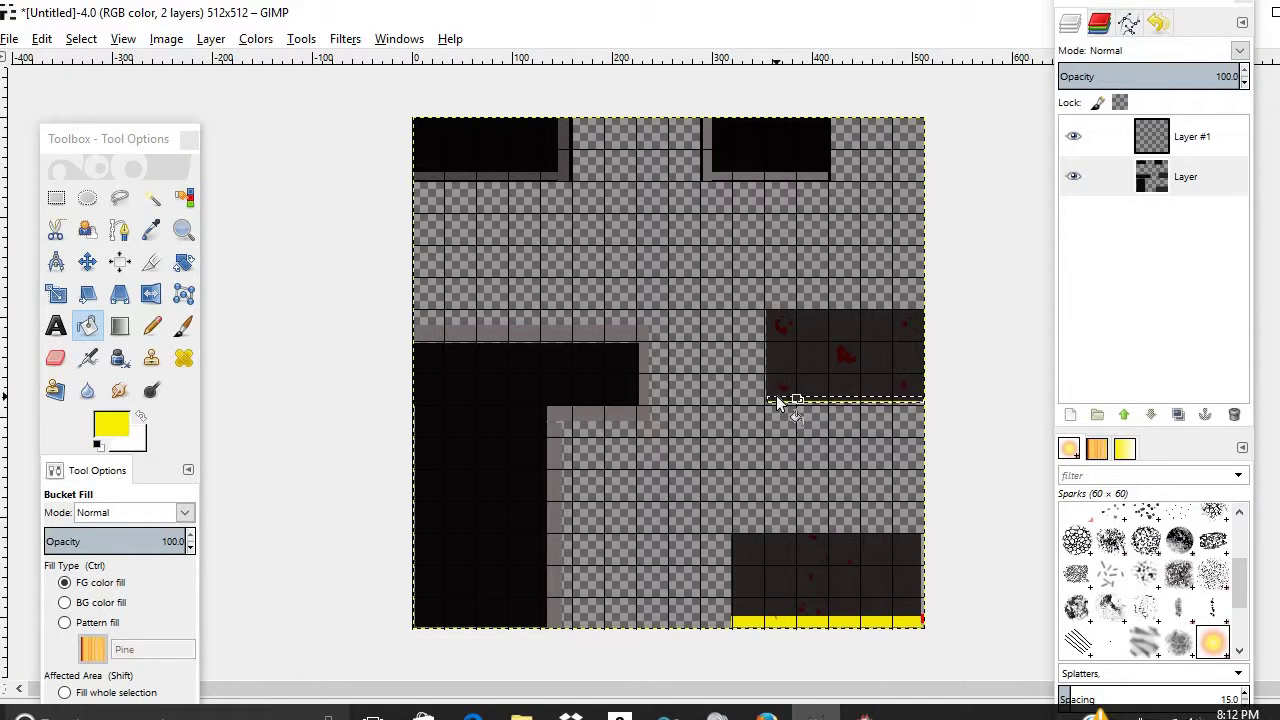
{"action": "left_click", "coordinate": [779, 400]}
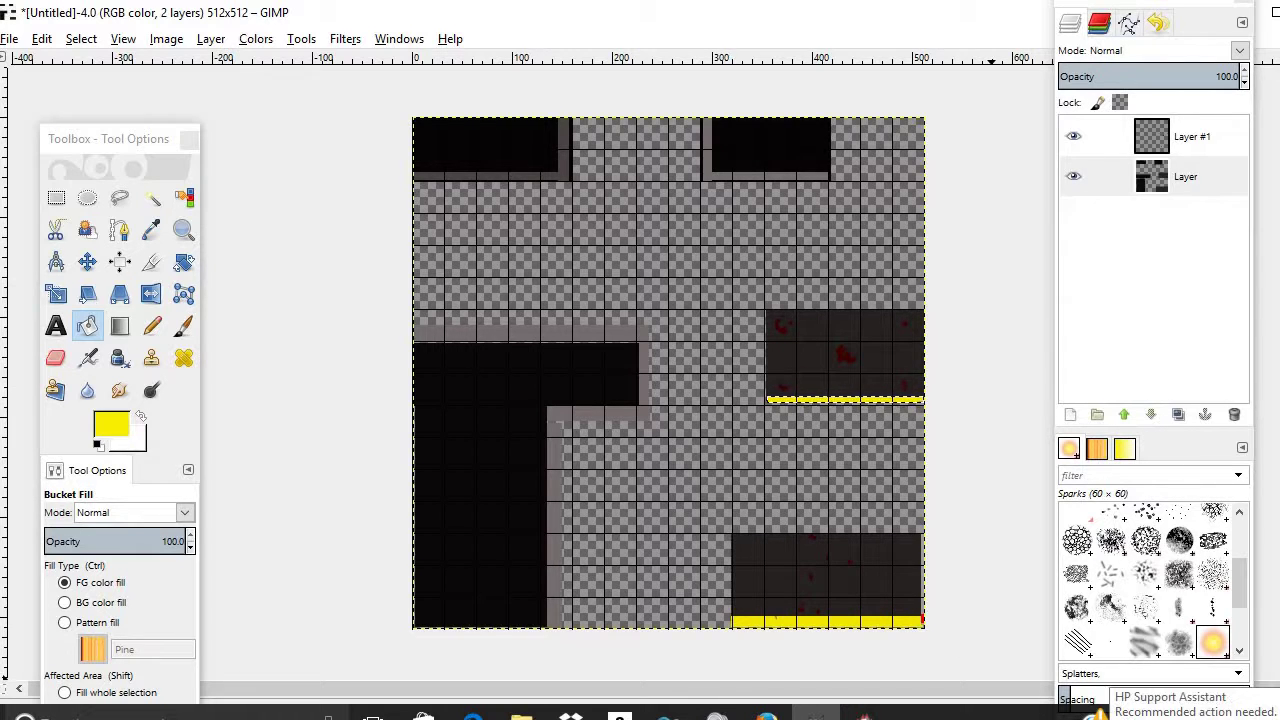
{"action": "left_click", "coordinate": [1078, 713]}
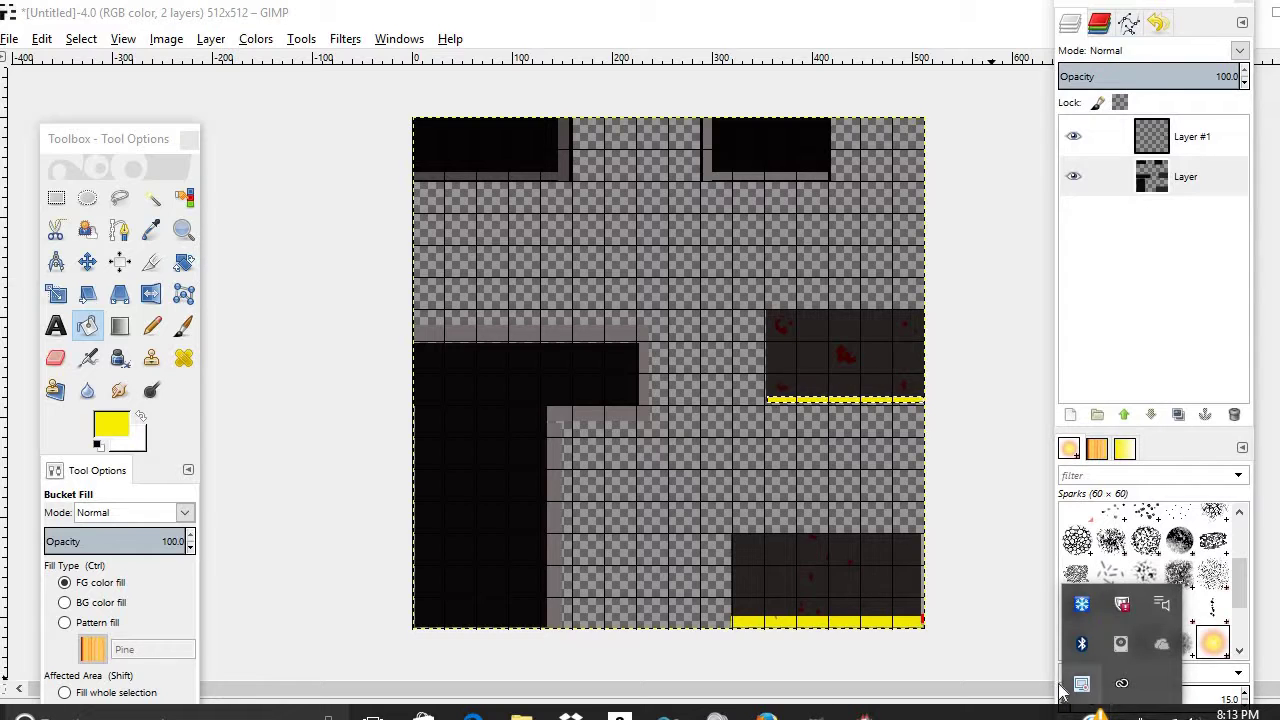